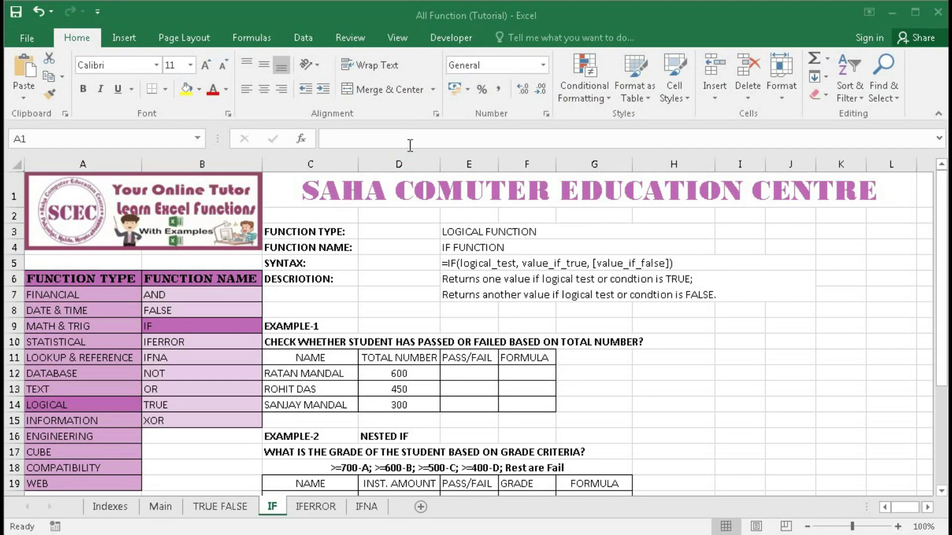
Examine the function type entry and the students' names and total numbers in the Example-1 table.
{"action": "left_click", "coordinate": [477, 233]}
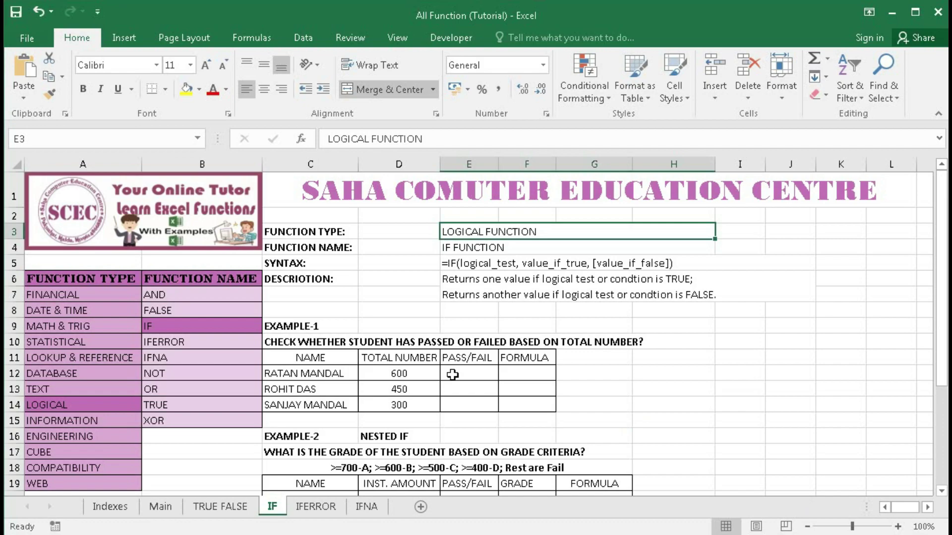
{"action": "left_click", "coordinate": [343, 374]}
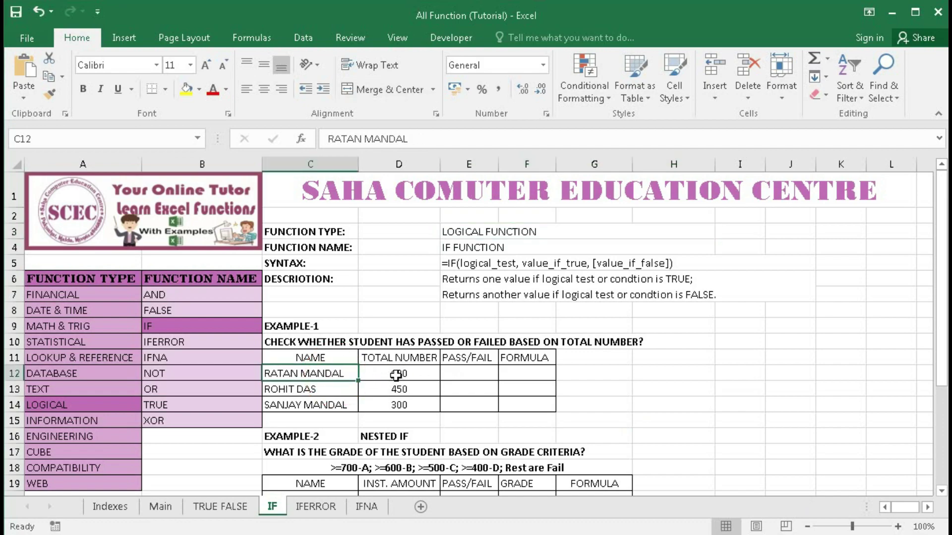
{"action": "left_click", "coordinate": [342, 391]}
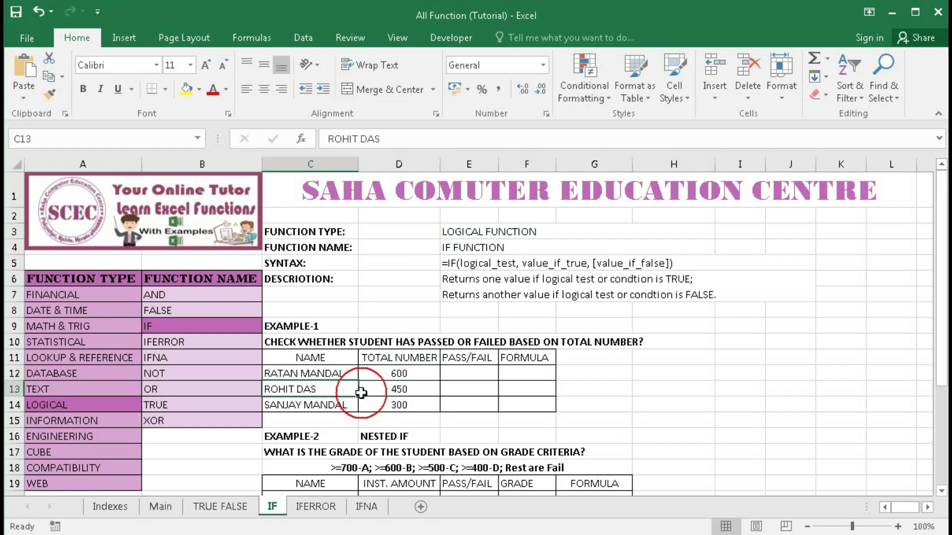
{"action": "left_click", "coordinate": [389, 392]}
{"action": "left_click", "coordinate": [337, 407]}
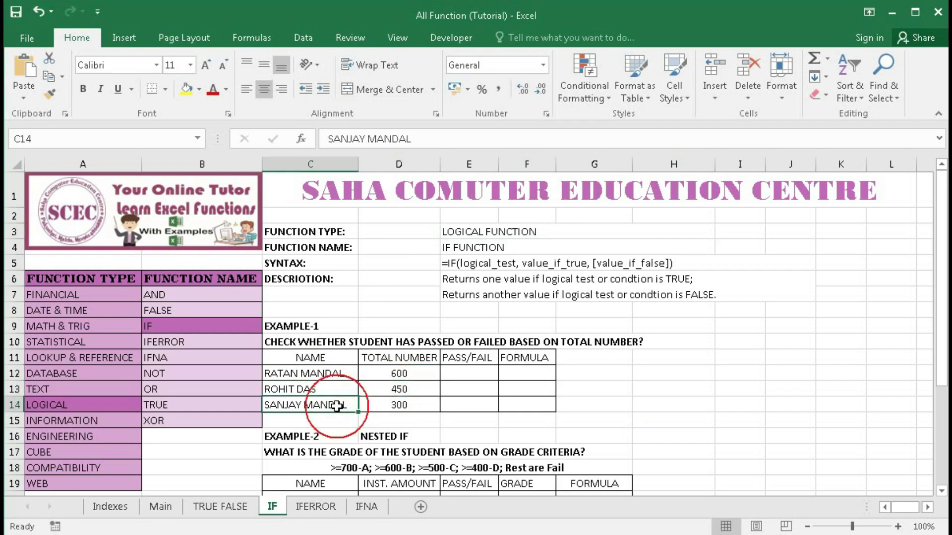
{"action": "left_click", "coordinate": [393, 407]}
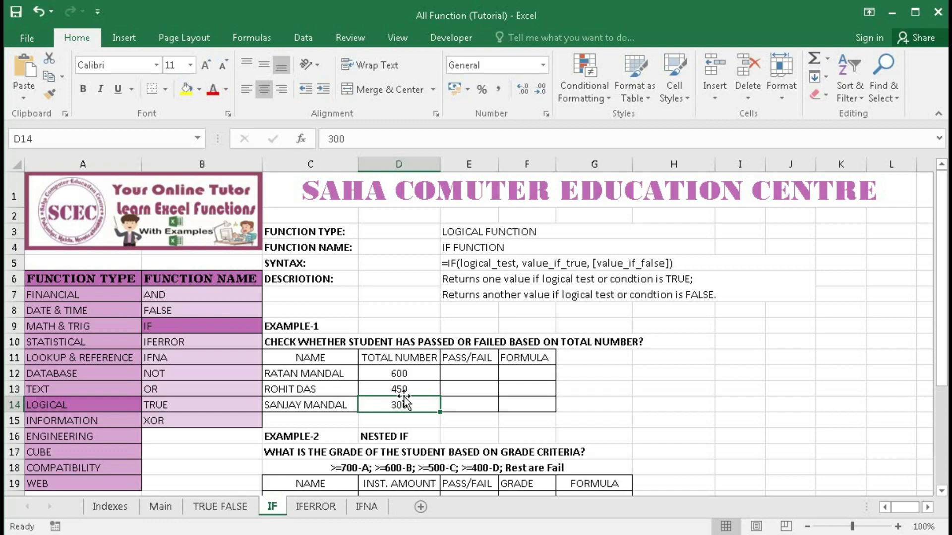
Enter the formula =IF(D12>=350,"Pass","Fail") in cell E12 of the PASS/FAIL column.
{"action": "left_click", "coordinate": [451, 374]}
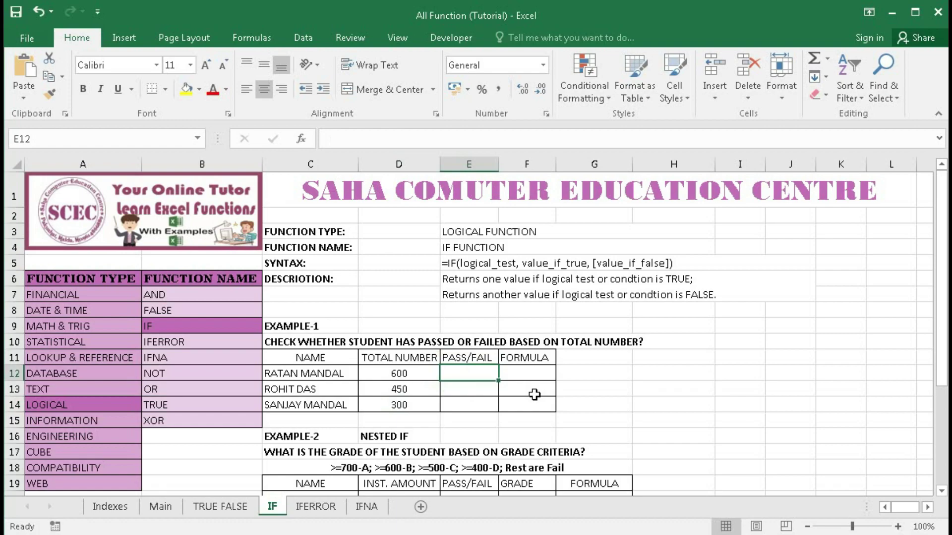
{"action": "type", "text": "="}
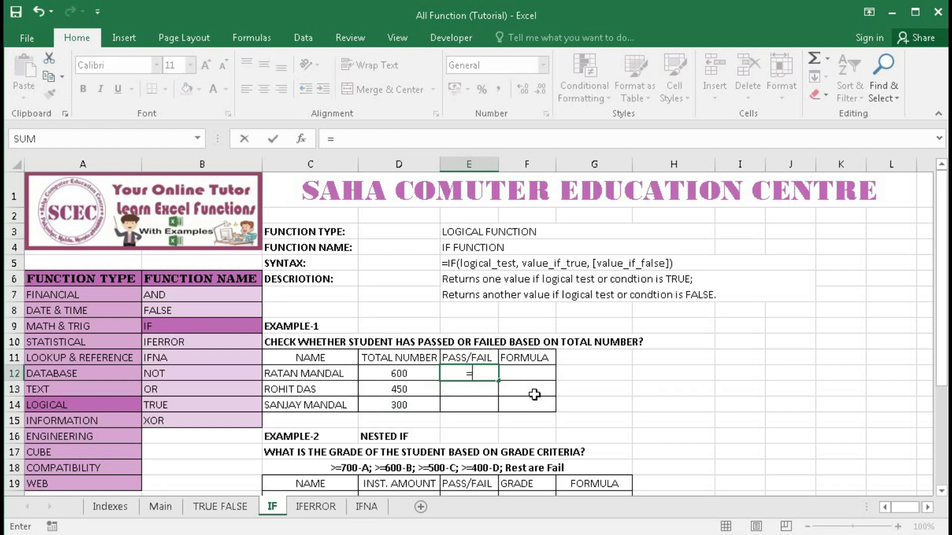
{"action": "type", "text": "if("}
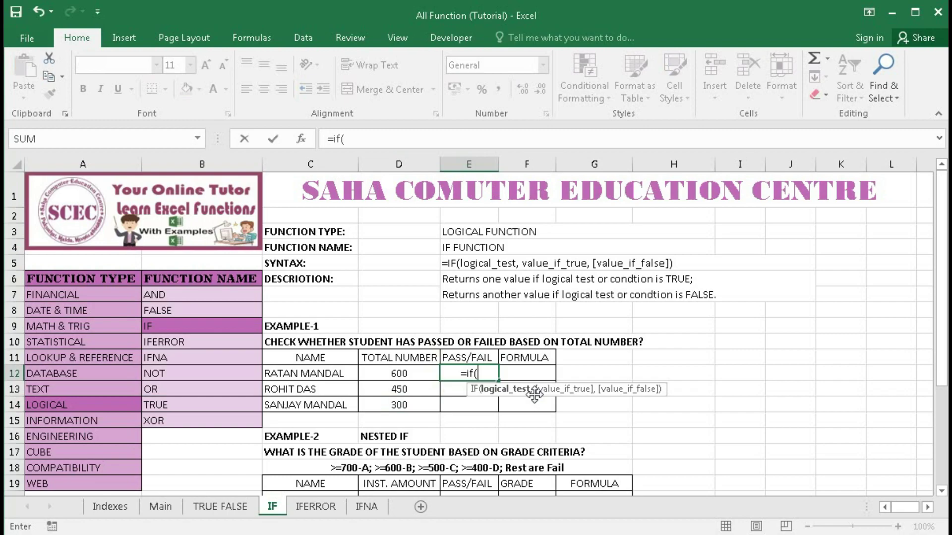
{"action": "left_click", "coordinate": [398, 374]}
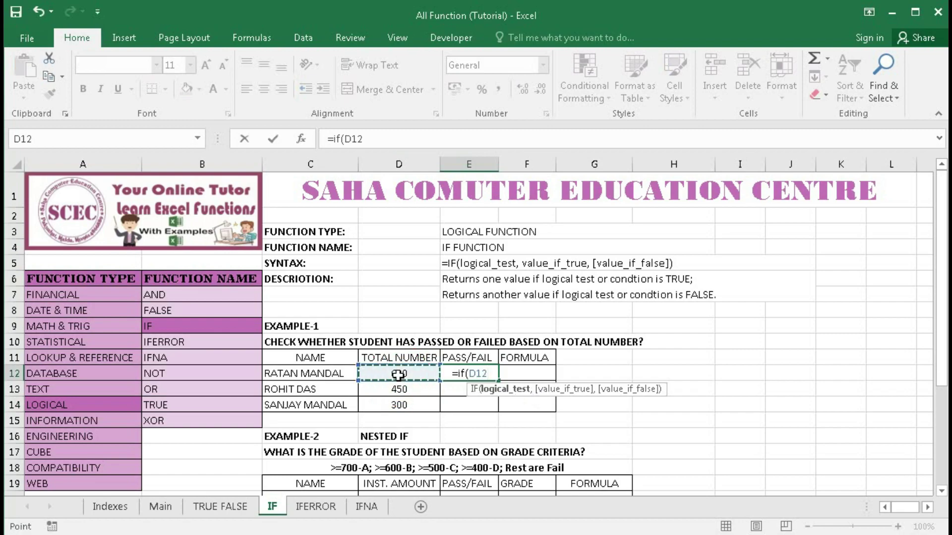
{"action": "type", "text": ">"}
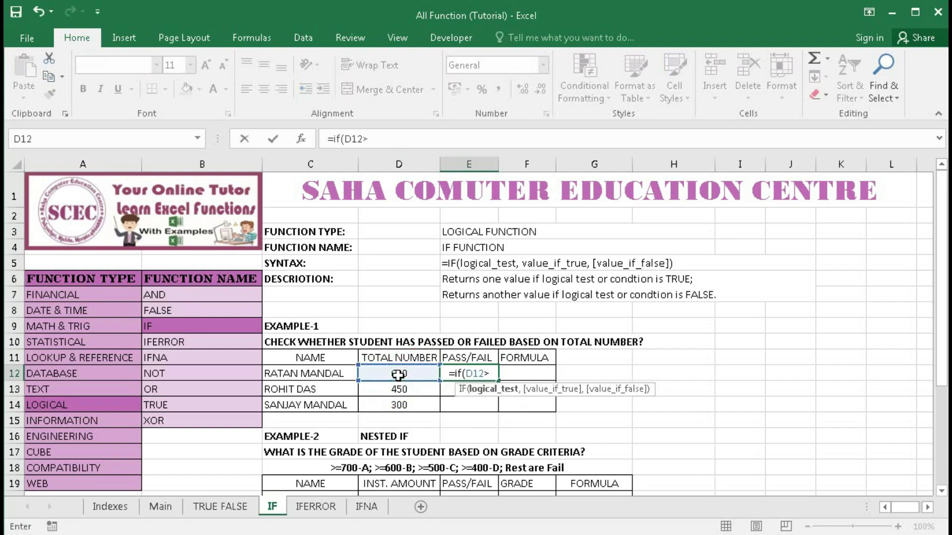
{"action": "type", "text": "=35"}
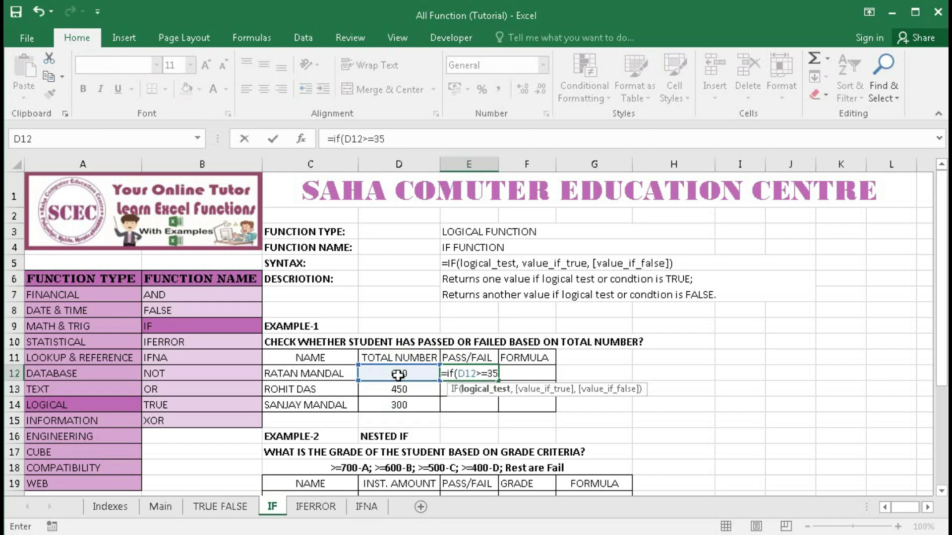
{"action": "type", "text": "0,"}
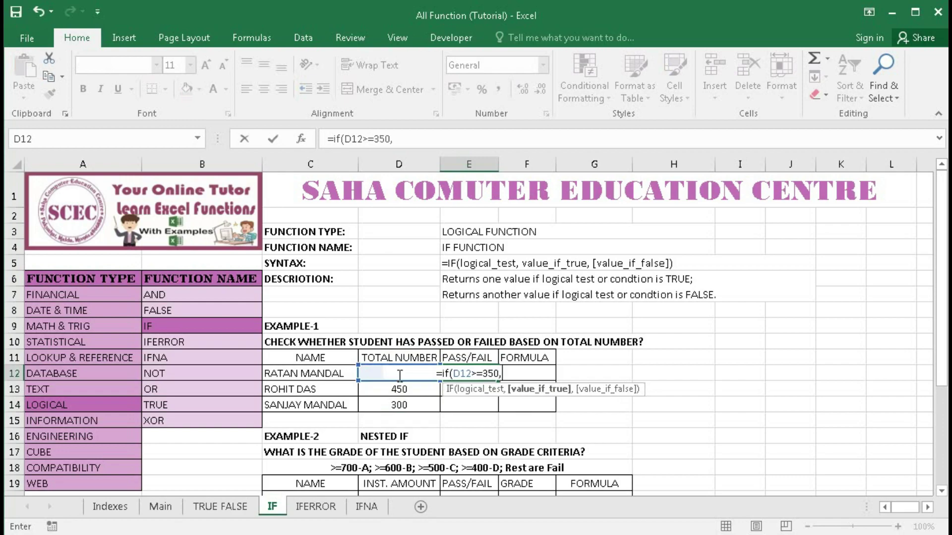
{"action": "type", "text": "\"P"}
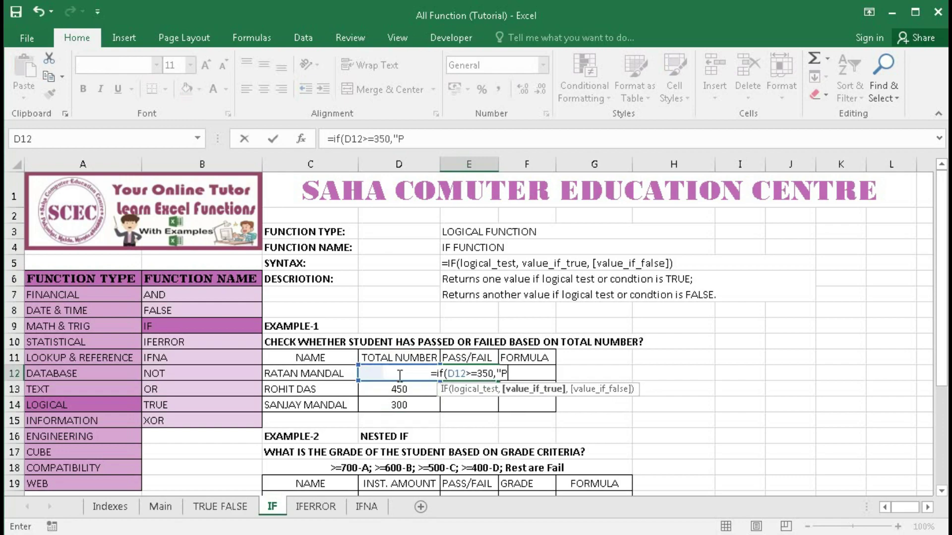
{"action": "type", "text": "ass"}
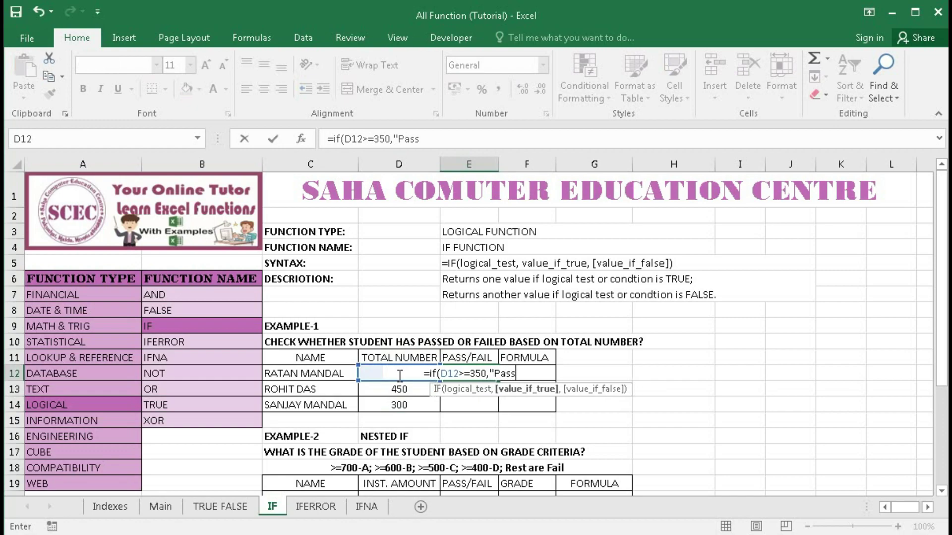
{"action": "type", "text": "\",\"Fail\""}
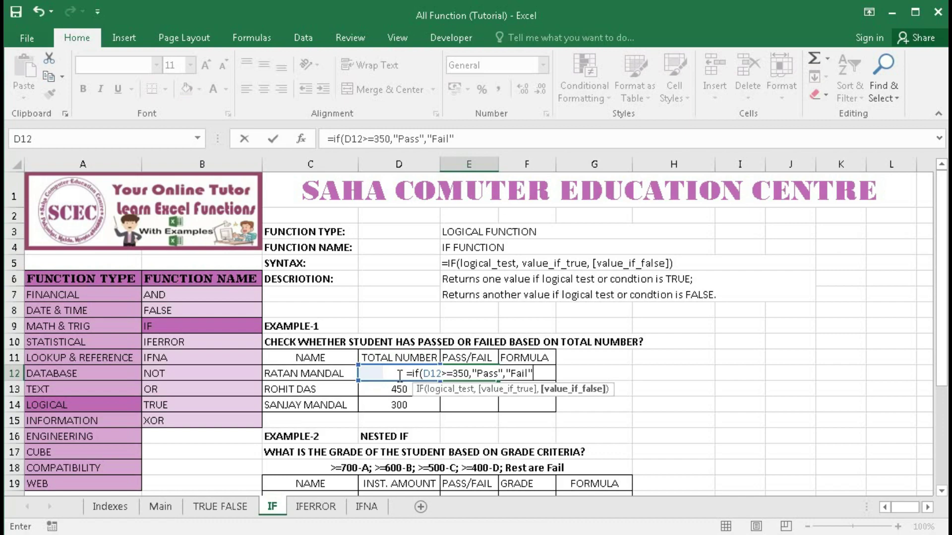
{"action": "type", "text": ")"}
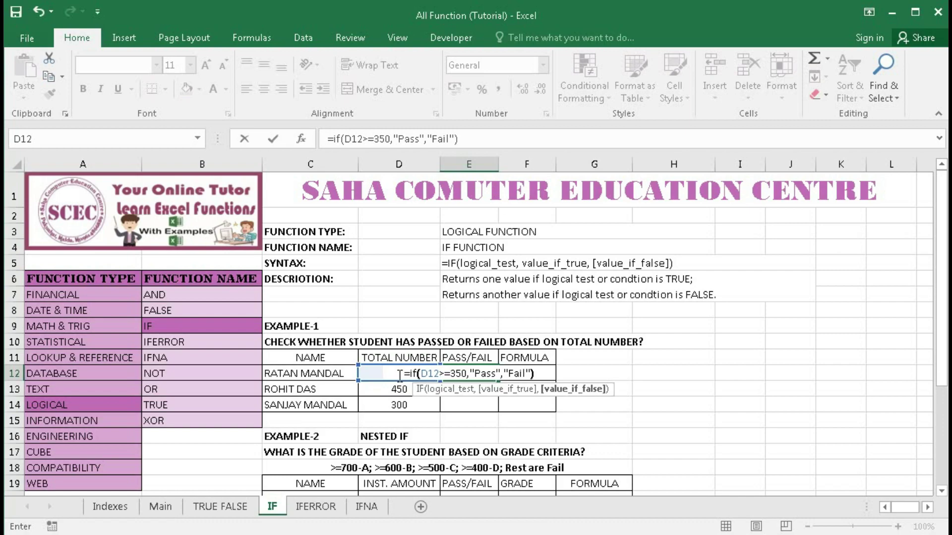
{"action": "key", "text": "Return"}
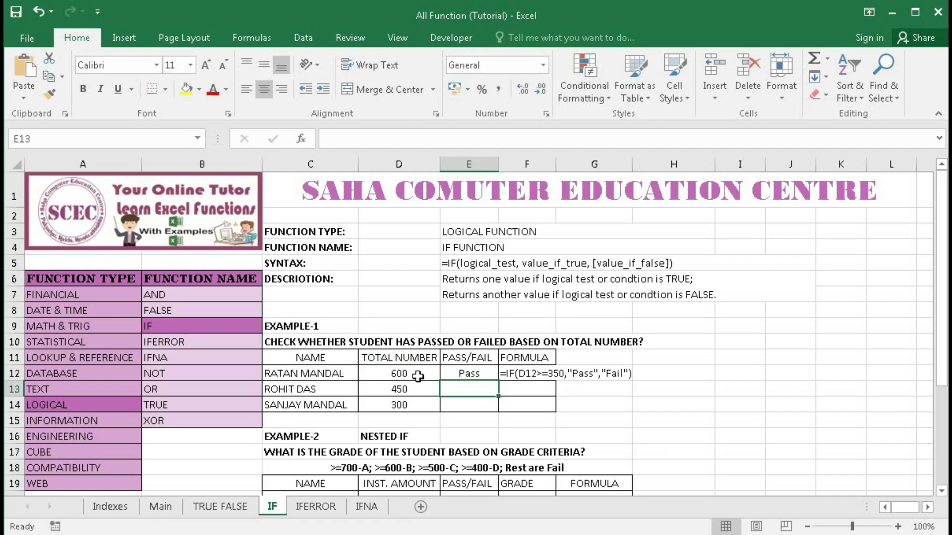
Fill the pass/fail formula from E12 down through E14 for the remaining students.
{"action": "left_click", "coordinate": [466, 373]}
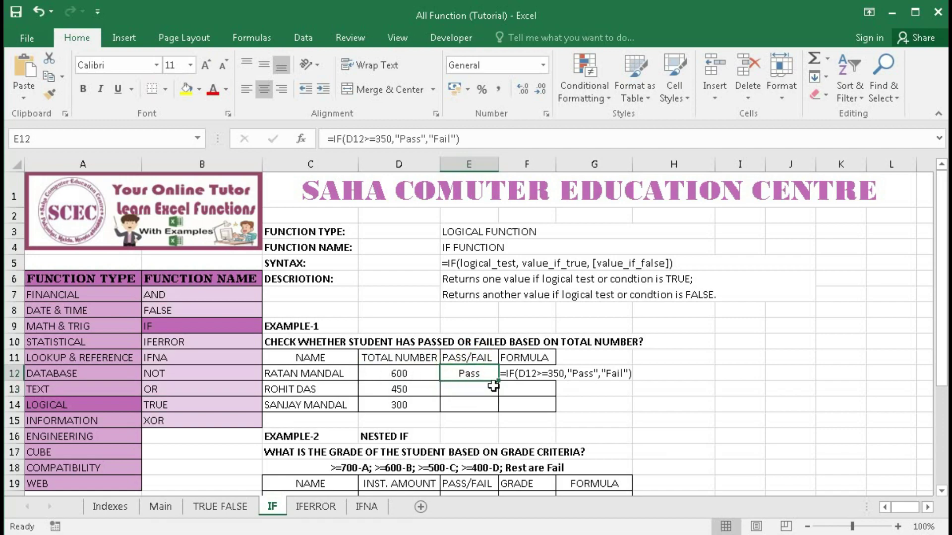
{"action": "left_click_drag", "start_coordinate": [499, 381], "coordinate": [499, 406]}
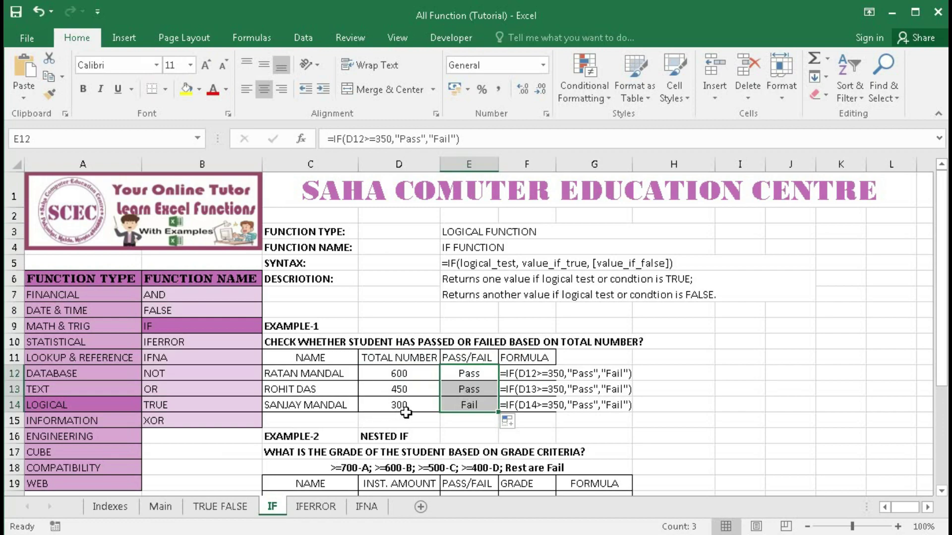
{"action": "left_click", "coordinate": [463, 405]}
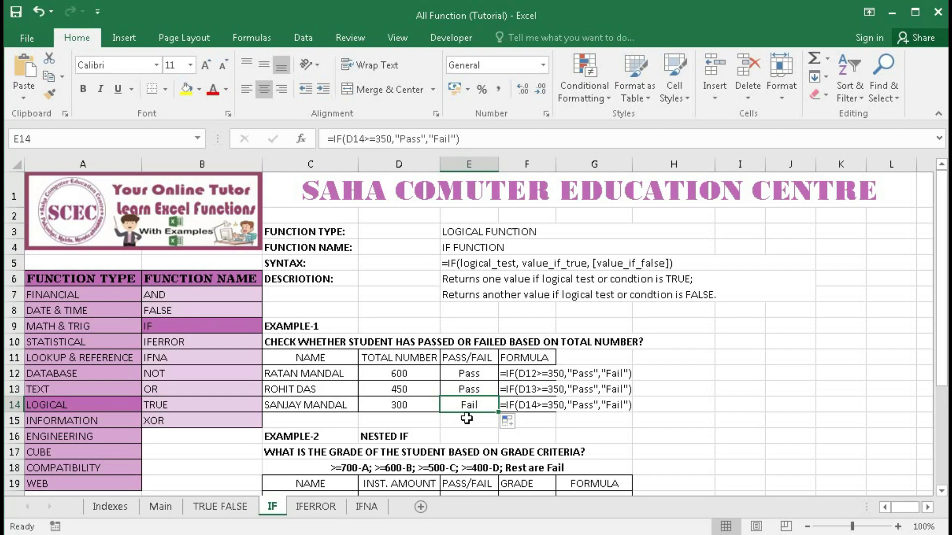
Start an IF formula in GRADE cell F20 of Example-2 that returns "A" when D20>=700.
{"action": "scroll", "coordinate": [467, 419], "scroll_direction": "down", "scroll_amount": 1}
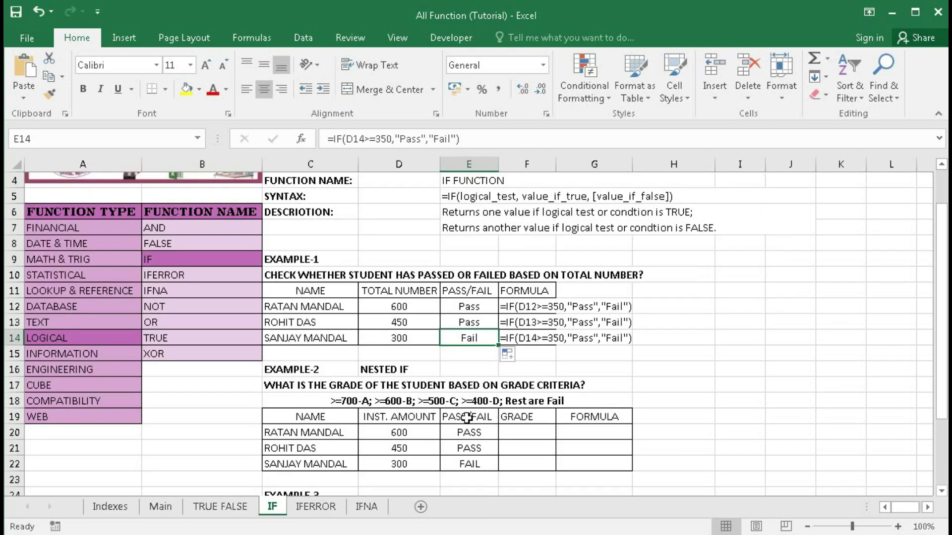
{"action": "scroll", "coordinate": [467, 418], "scroll_direction": "down", "scroll_amount": 1}
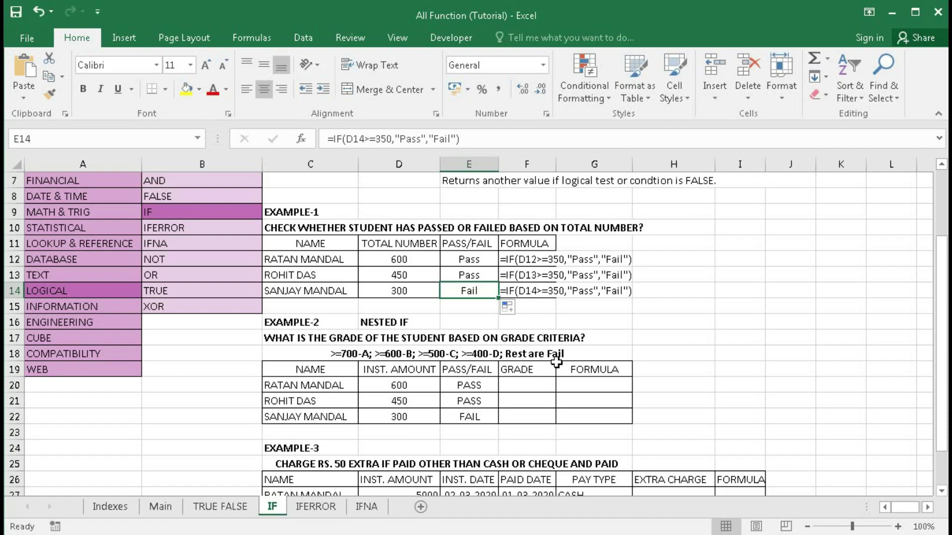
{"action": "left_click", "coordinate": [535, 381]}
{"action": "type", "text": "="}
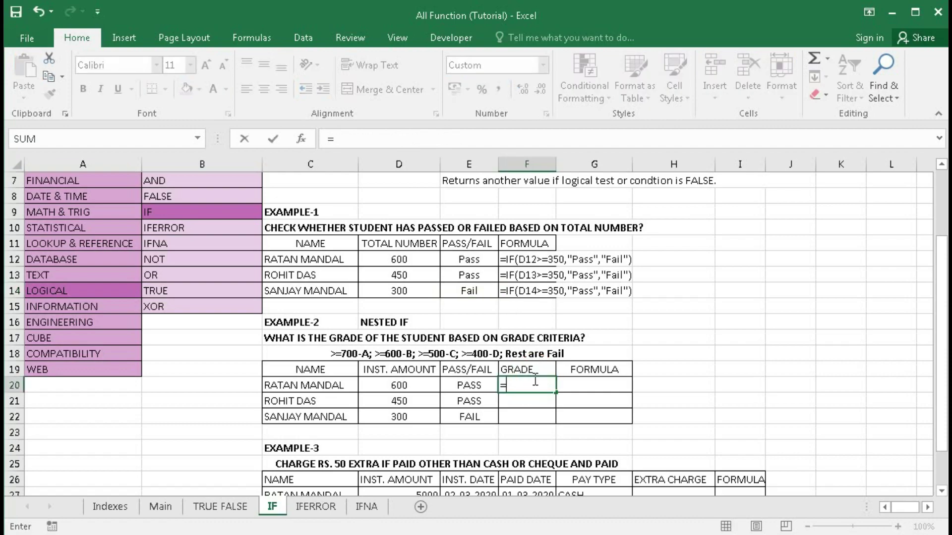
{"action": "type", "text": "if("}
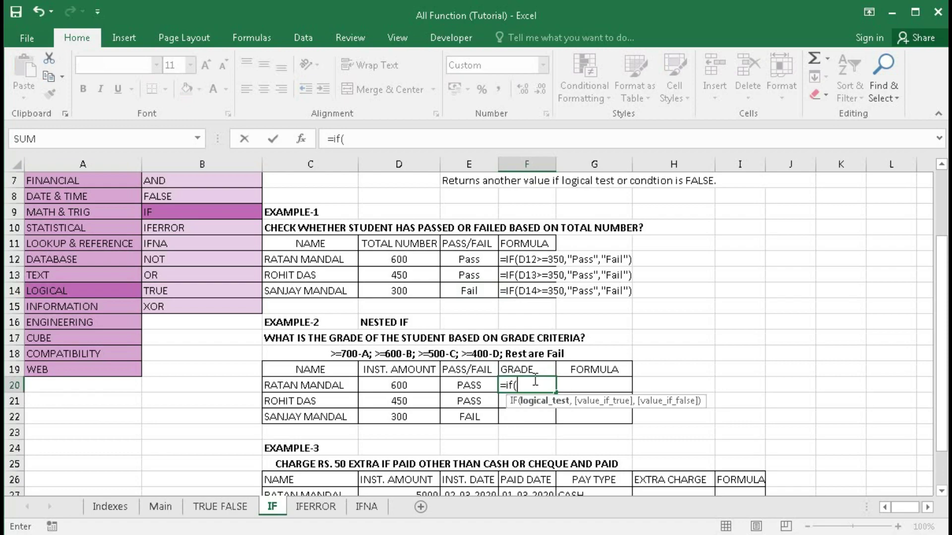
{"action": "left_click", "coordinate": [392, 386]}
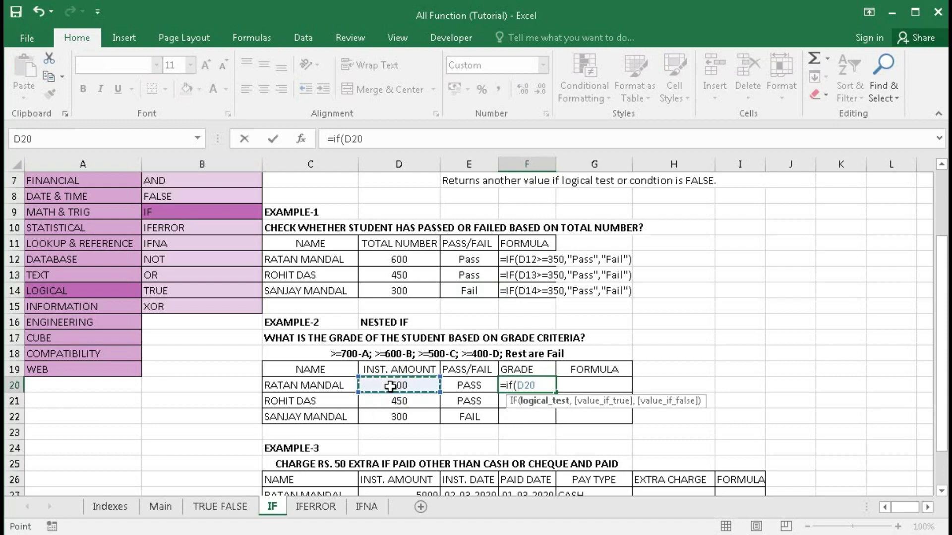
{"action": "type", "text": ">=700"}
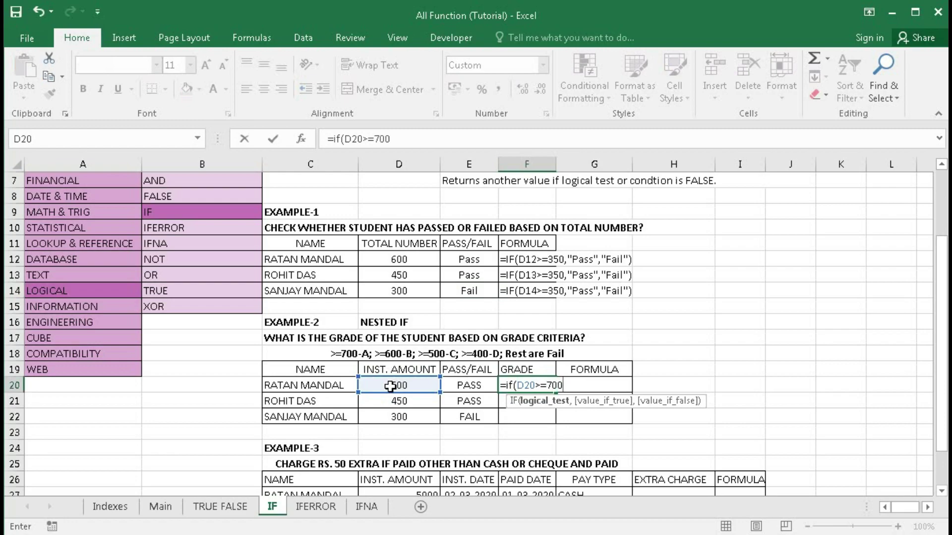
{"action": "type", "text": ",\"A"}
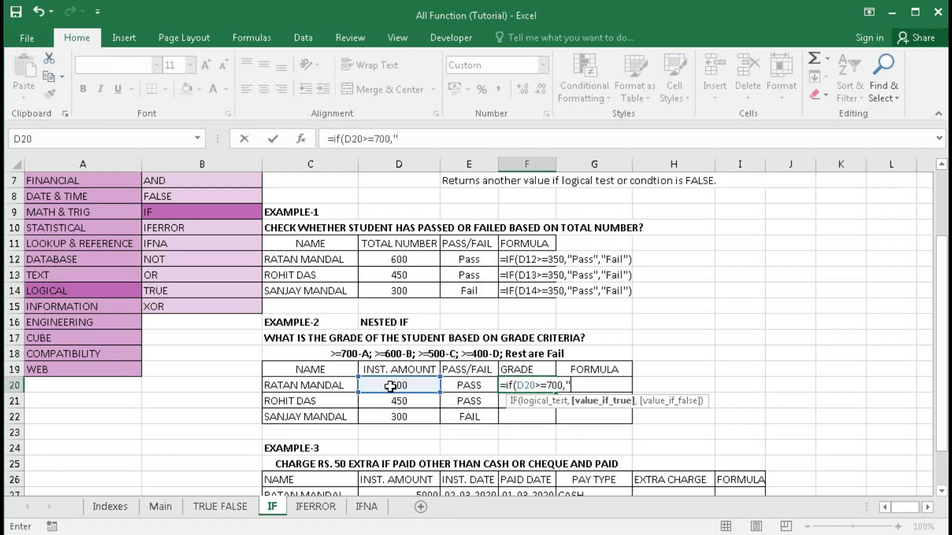
{"action": "type", "text": "\","}
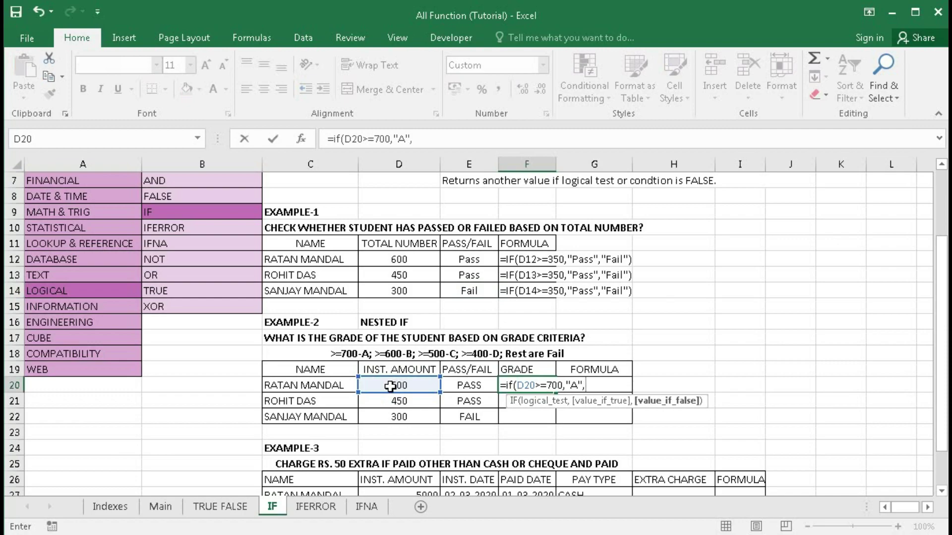
Add a nested IF as the formula's false value, returning "B" when D20>=600.
{"action": "type", "text": "if("}
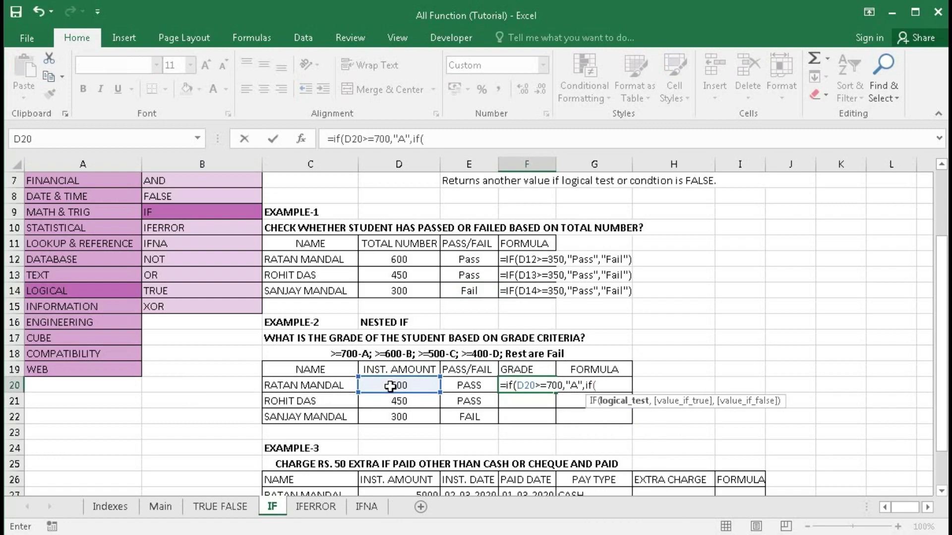
{"action": "left_click", "coordinate": [391, 386]}
{"action": "type", "text": ">"}
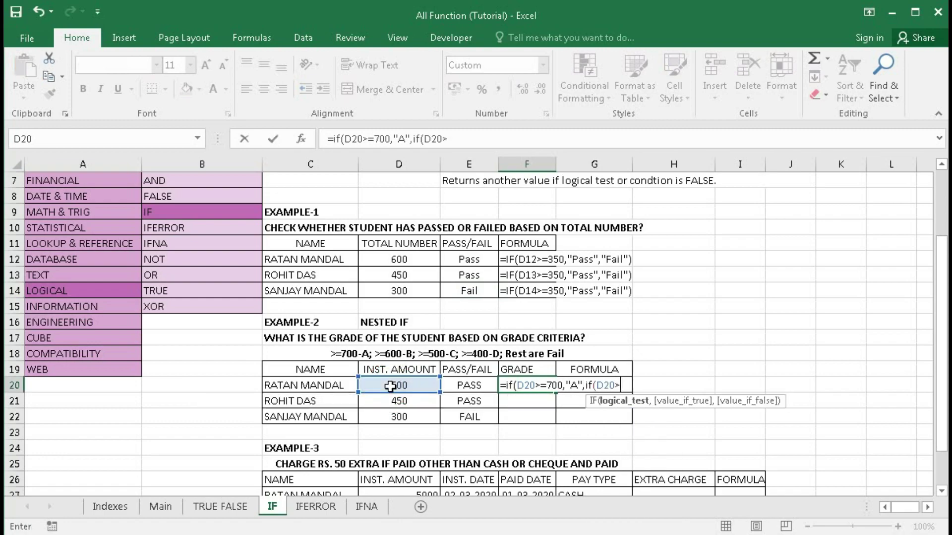
{"action": "type", "text": "=600,\"B"}
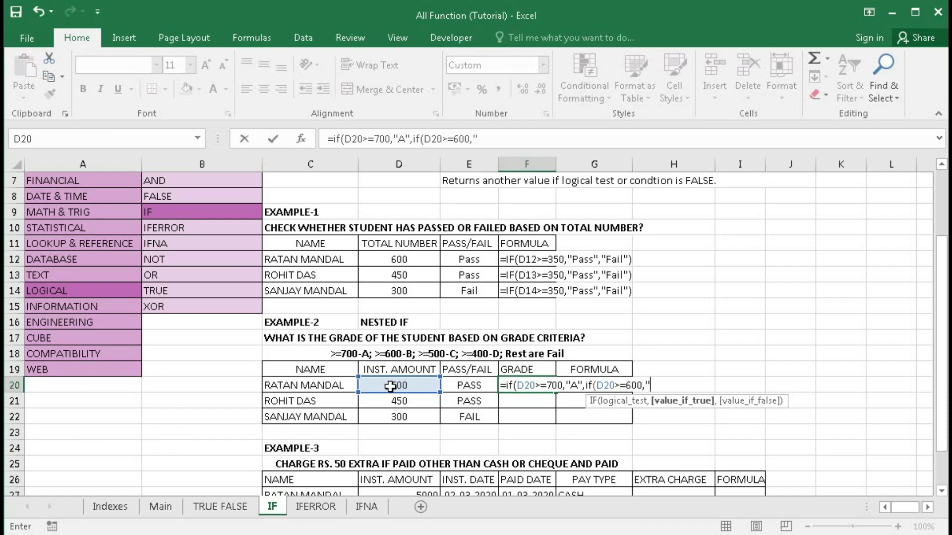
{"action": "type", "text": "\","}
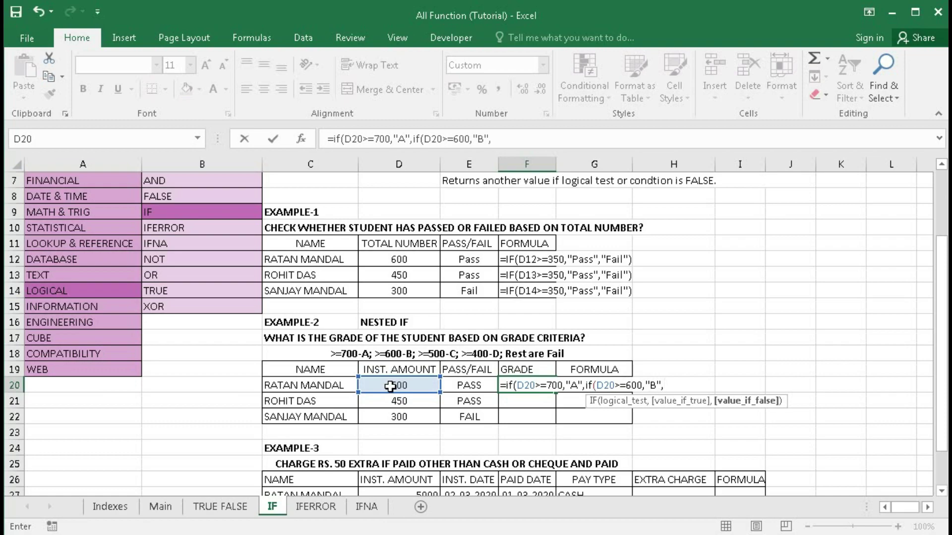
Nest a third IF as the false value of the F20 grade formula, returning "C" when D20>=500.
{"action": "type", "text": "if("}
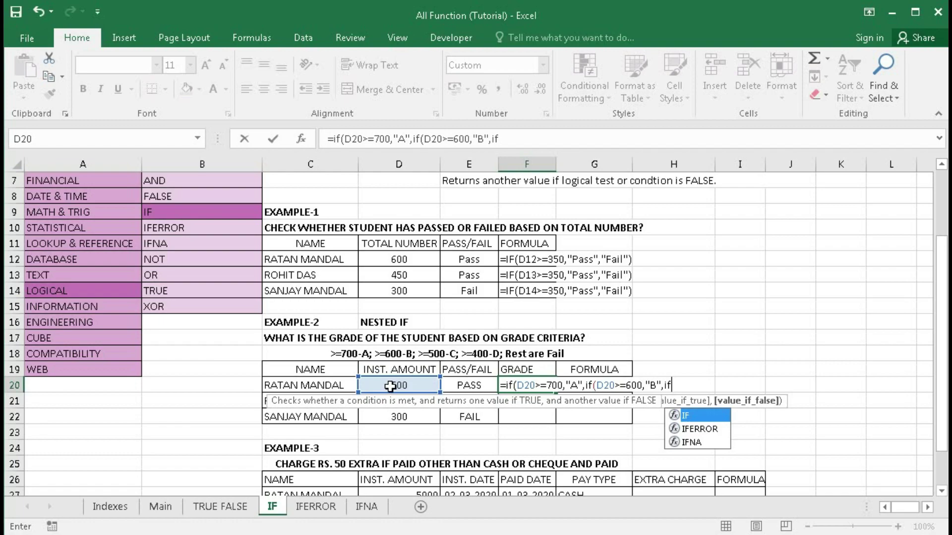
{"action": "left_click", "coordinate": [391, 386]}
{"action": "type", "text": ">="}
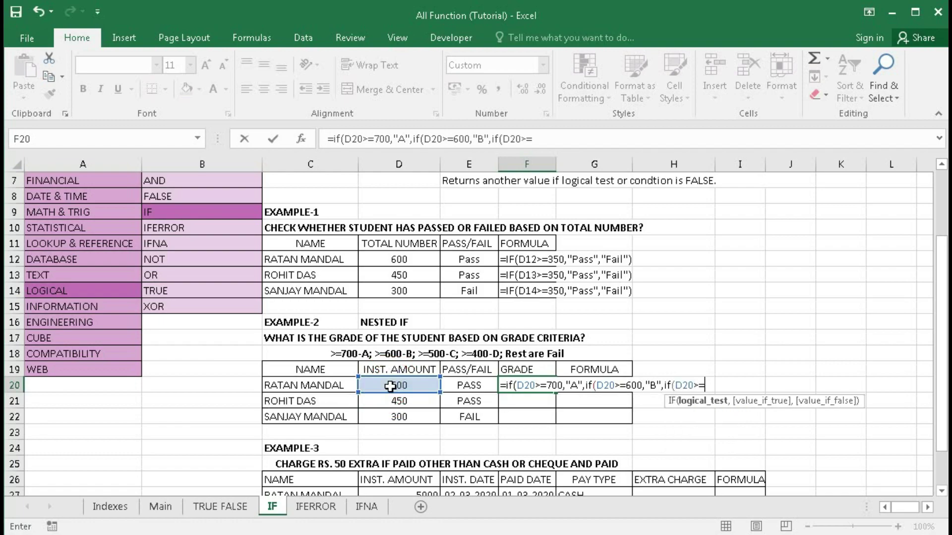
{"action": "type", "text": "500"}
{"action": "type", "text": ",\""}
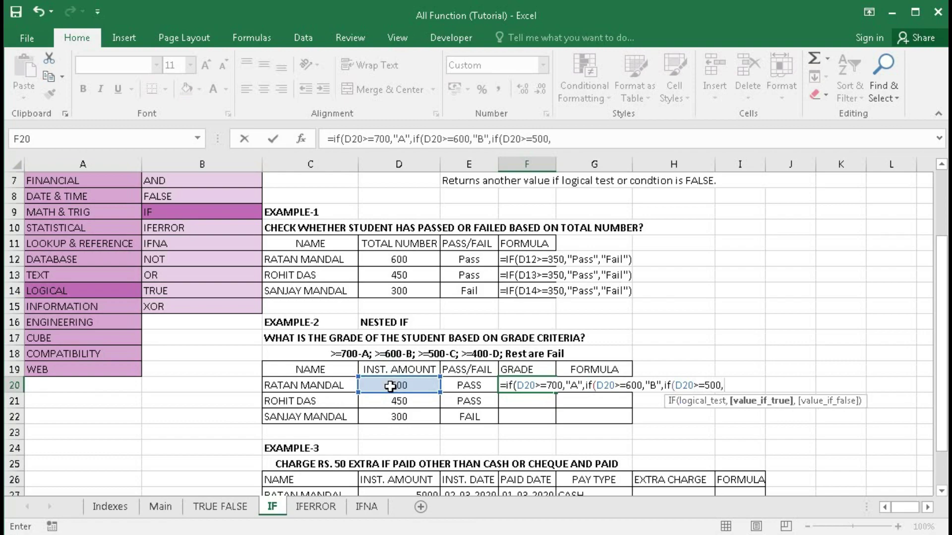
{"action": "type", "text": "C\","}
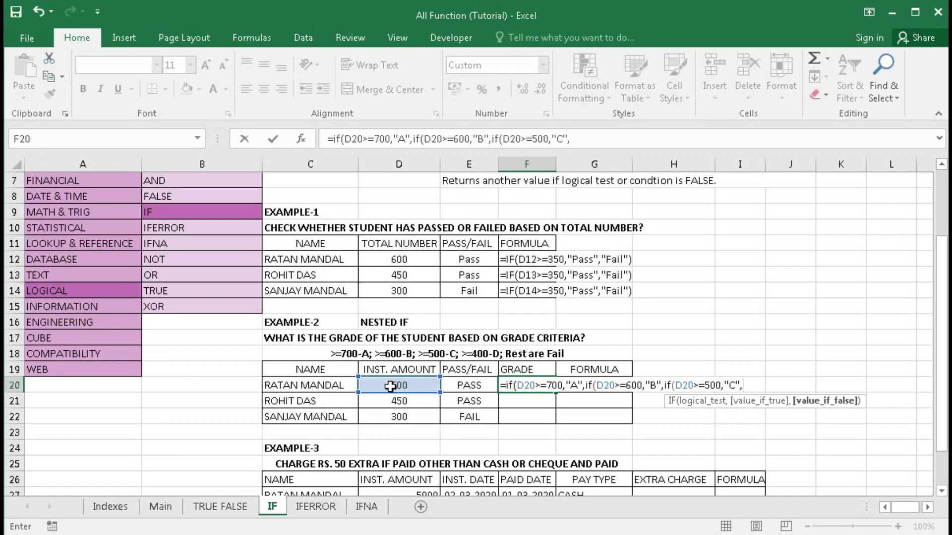
Complete the F20 formula with a fourth nested IF returning "D" when D20>=400 and "Fail" otherwise, and enter it.
{"action": "type", "text": "if("}
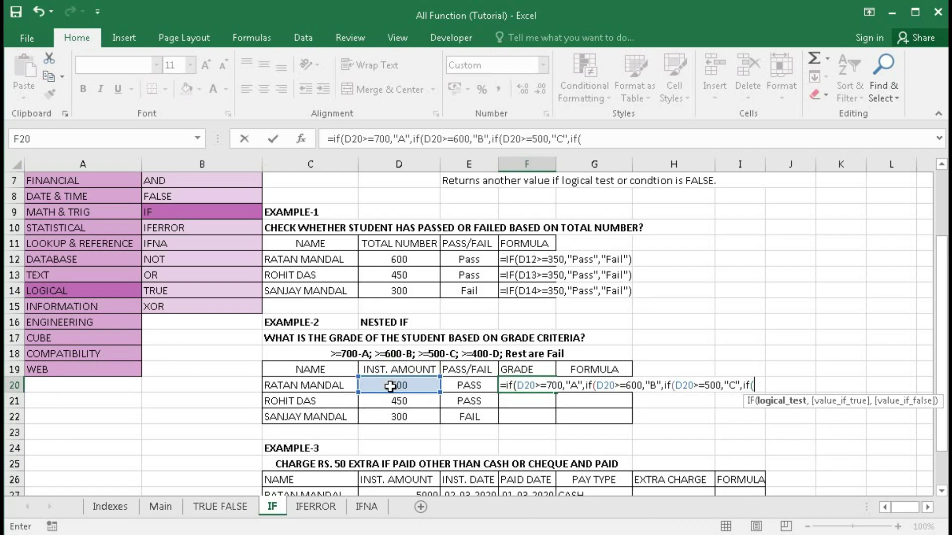
{"action": "left_click", "coordinate": [391, 386]}
{"action": "type", "text": ">="}
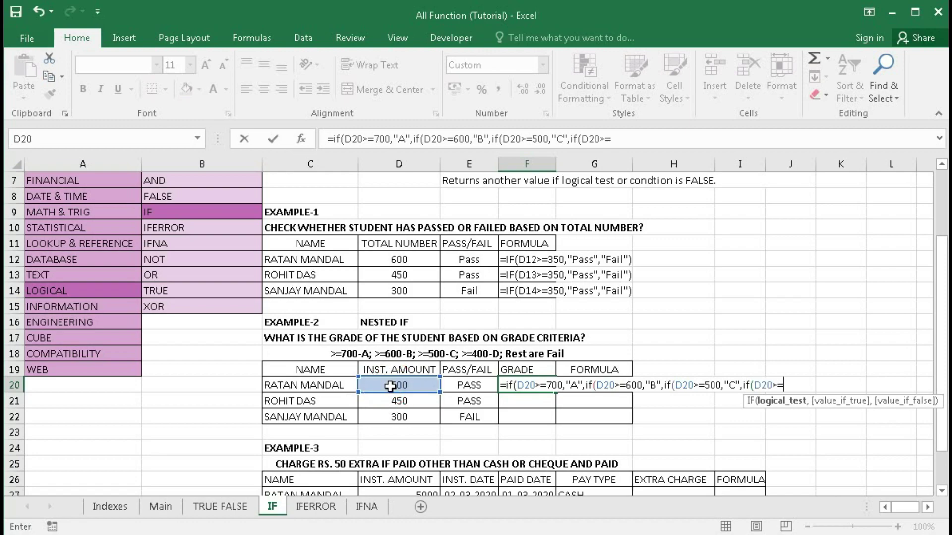
{"action": "type", "text": "400,"}
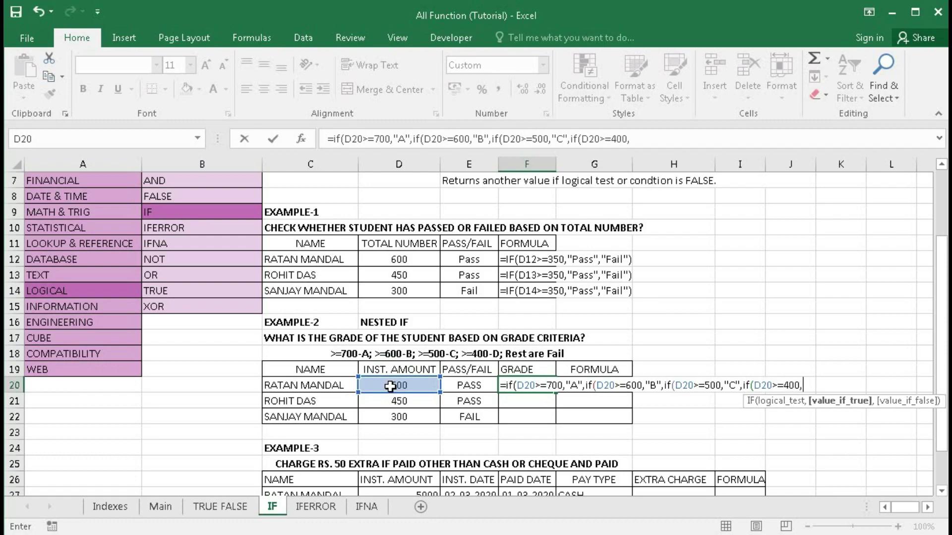
{"action": "type", "text": "\"D\","}
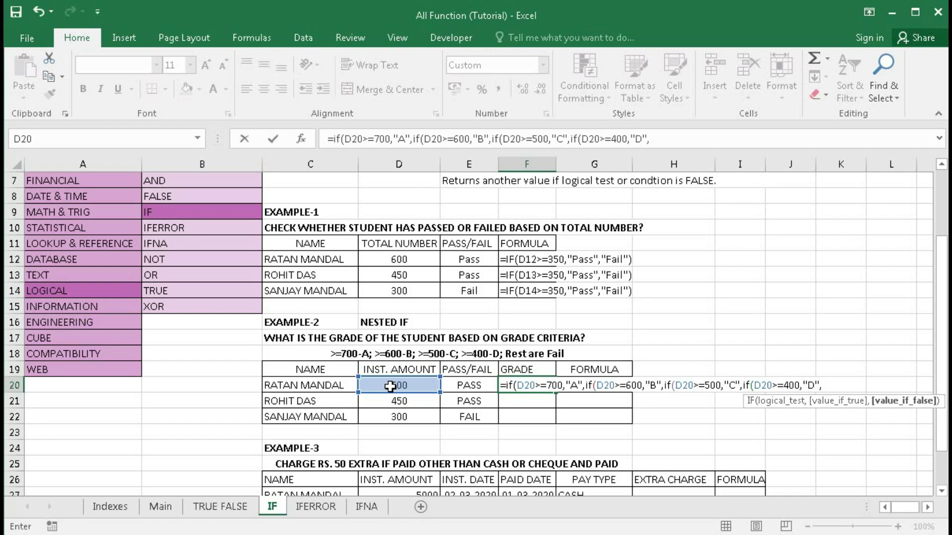
{"action": "type", "text": "\"Fail\")))"}
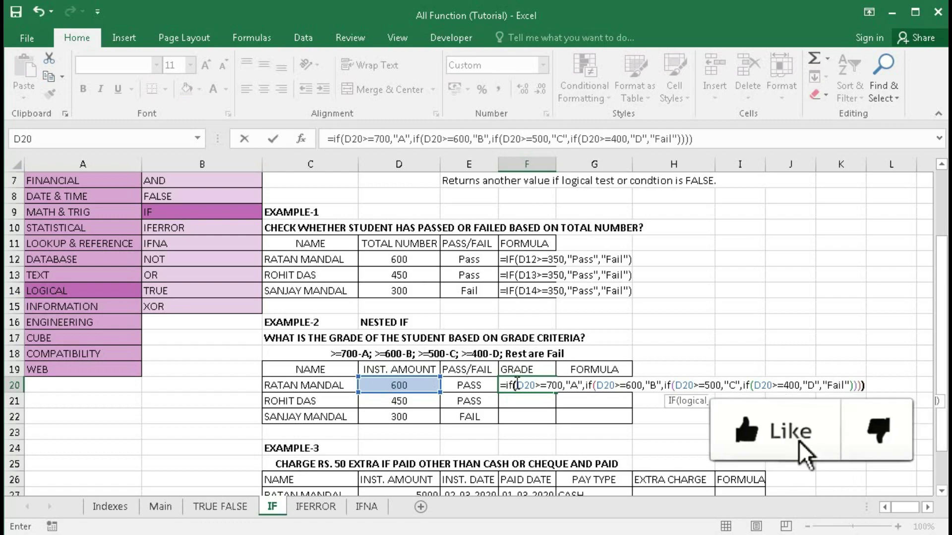
{"action": "key", "text": "Return"}
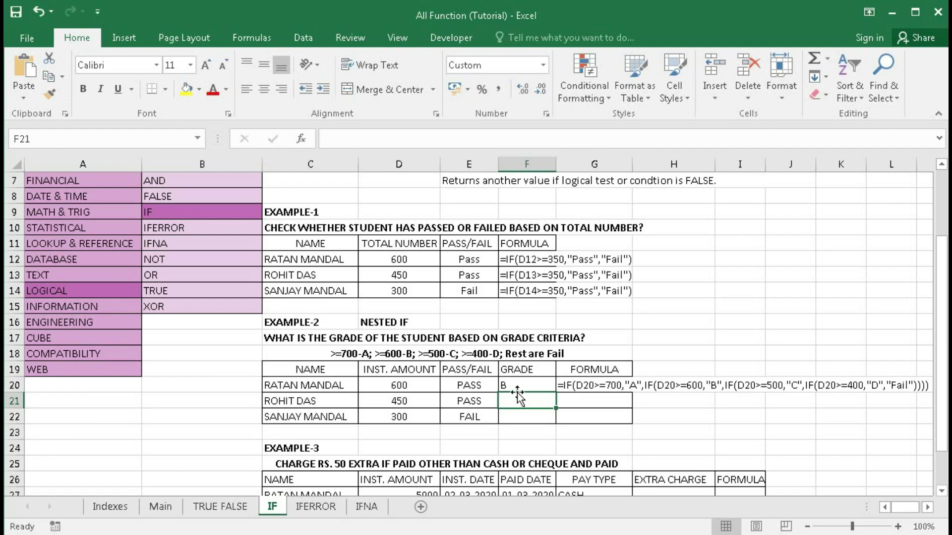
Fill the grade formula from F20 down through F22 and check the copies in F21 and F22.
{"action": "left_click", "coordinate": [509, 385]}
{"action": "left_click_drag", "start_coordinate": [556, 393], "coordinate": [554, 422]}
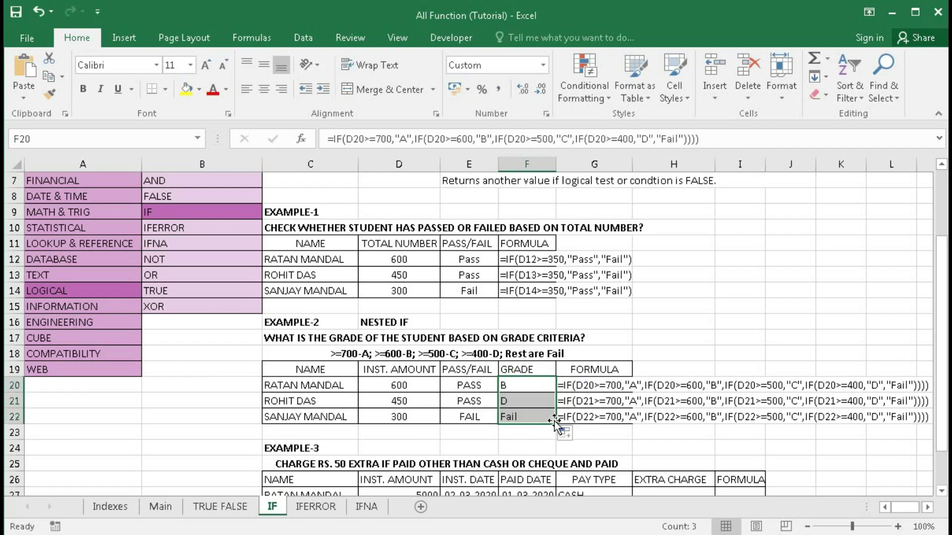
{"action": "left_click", "coordinate": [521, 403]}
{"action": "left_click", "coordinate": [516, 418]}
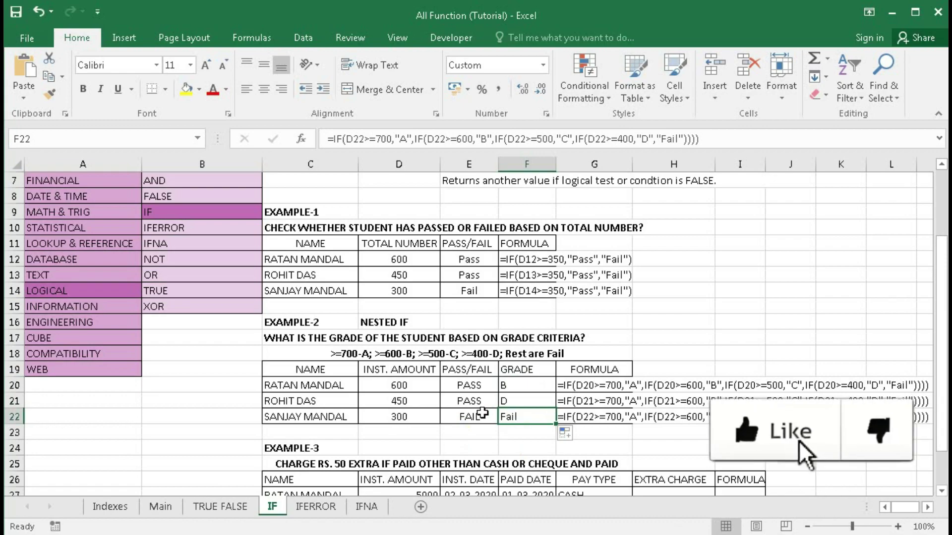
Examine the Example-3 table's instalment amounts, paid dates and pay types in rows 27 to 29.
{"action": "scroll", "coordinate": [500, 415], "scroll_direction": "down", "scroll_amount": 2}
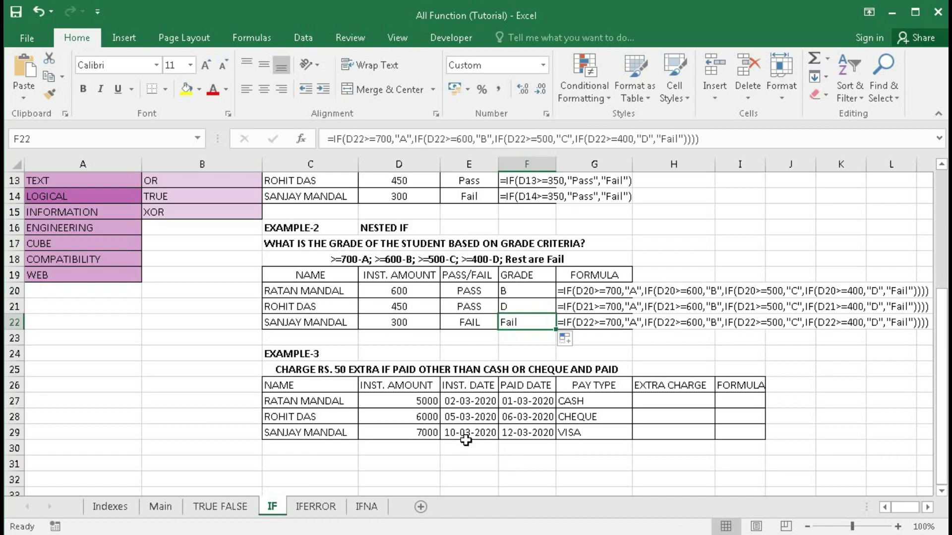
{"action": "left_click", "coordinate": [427, 403]}
{"action": "left_click", "coordinate": [425, 417]}
{"action": "left_click", "coordinate": [421, 434]}
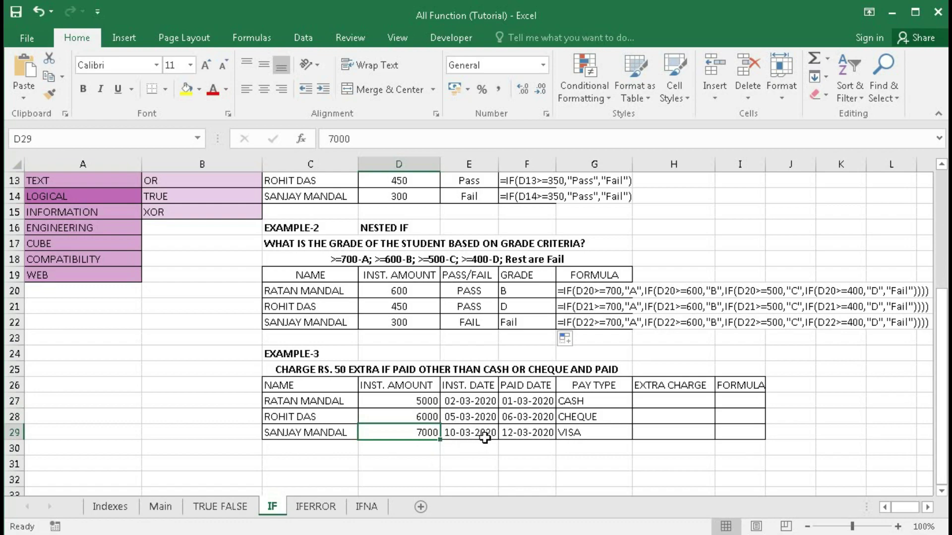
{"action": "left_click_drag", "start_coordinate": [525, 399], "coordinate": [531, 426]}
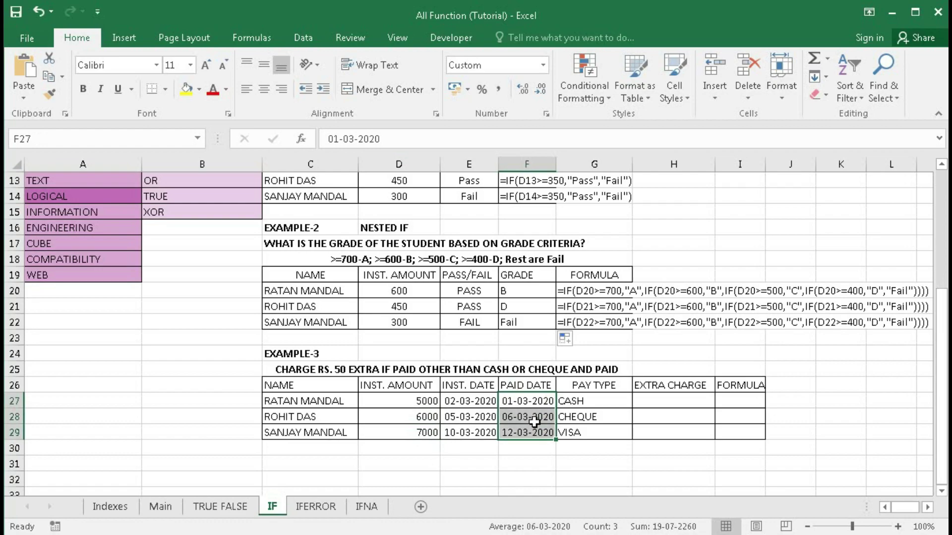
{"action": "left_click", "coordinate": [594, 401]}
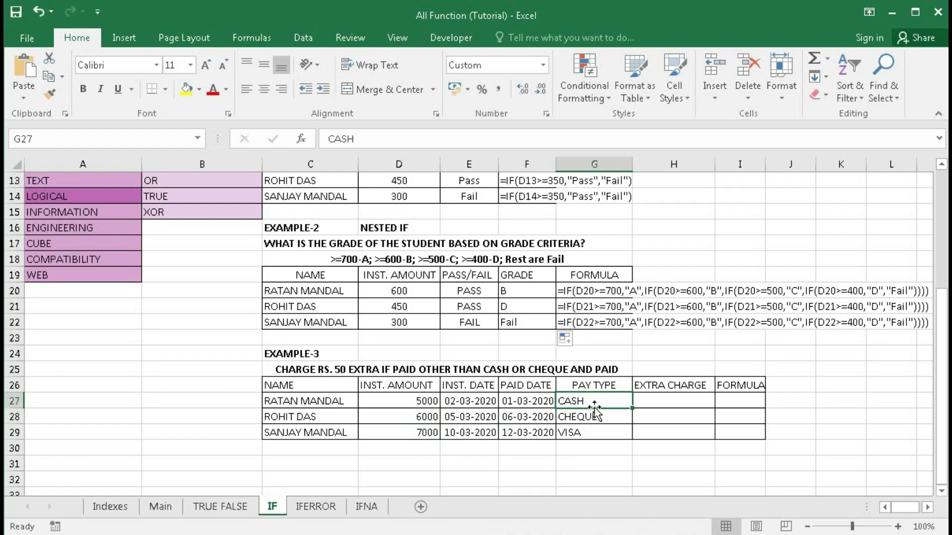
{"action": "left_click", "coordinate": [591, 427]}
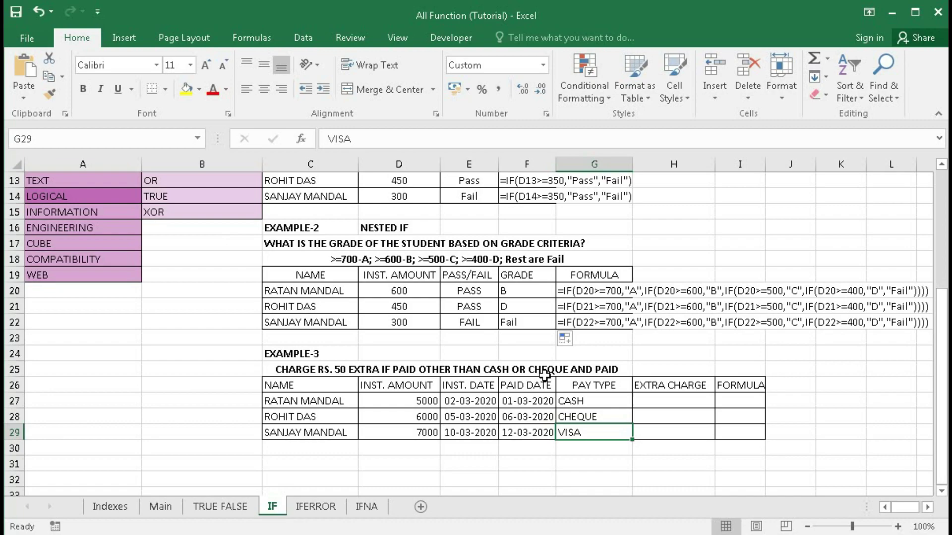
Start an IF formula in EXTRA CHARGE cell H27 of Example-3.
{"action": "left_click", "coordinate": [647, 400]}
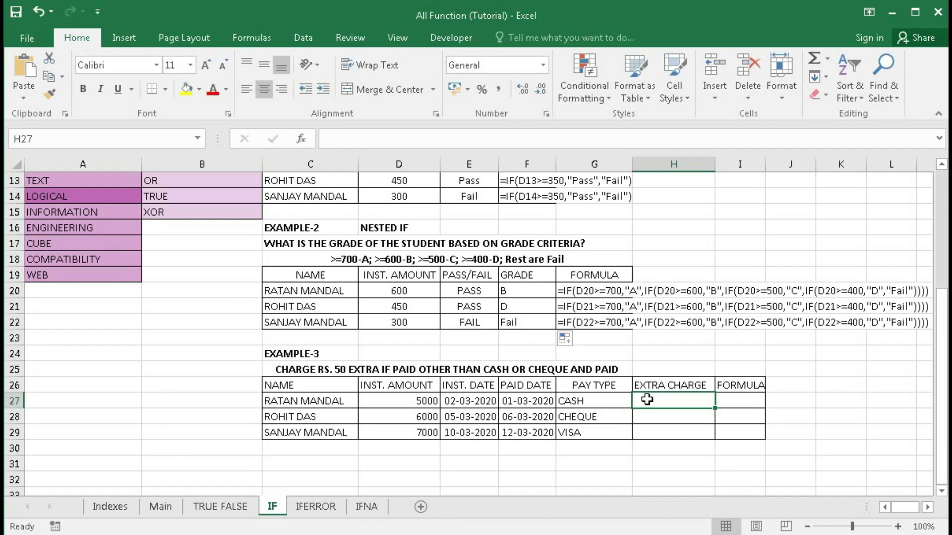
{"action": "type", "text": "=if"}
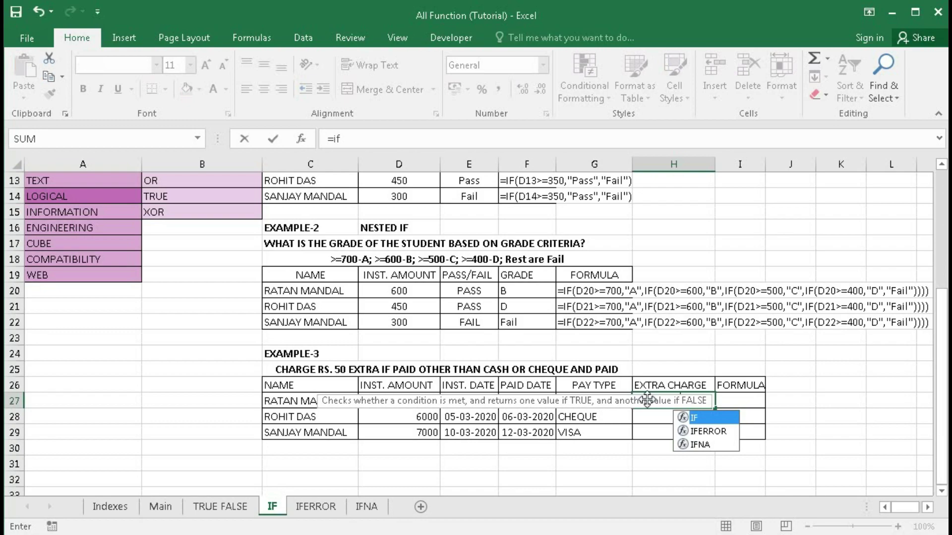
{"action": "type", "text": "("}
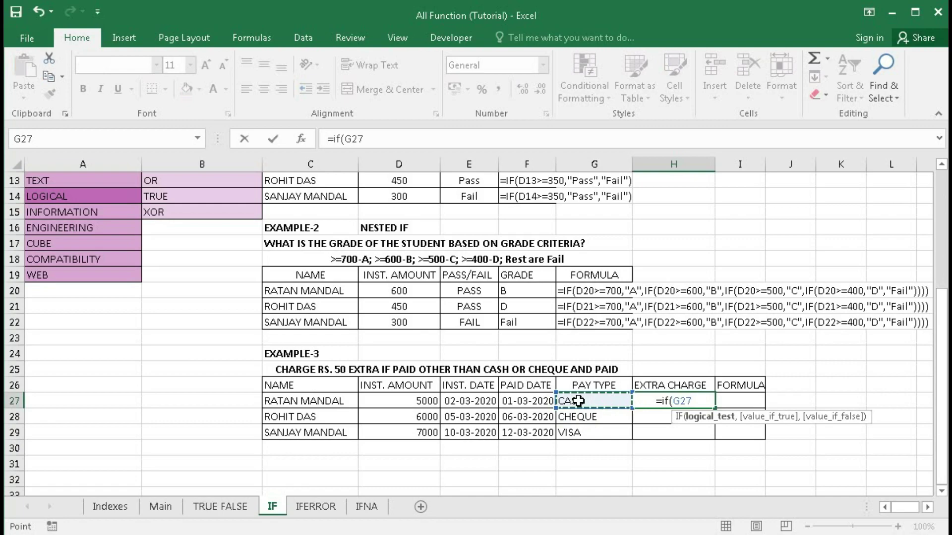
{"action": "key", "text": "BackSpace"}
{"action": "key", "text": "BackSpace"}
{"action": "key", "text": "BackSpace"}
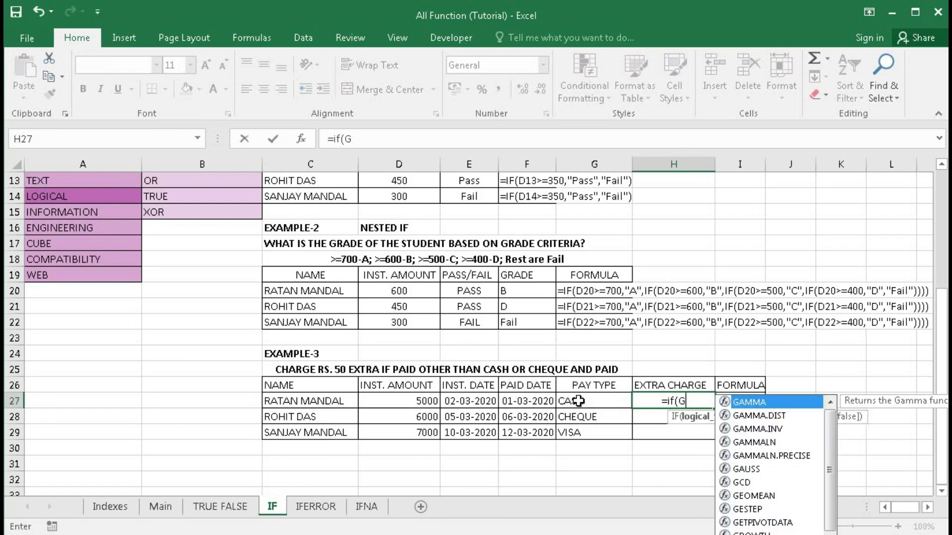
{"action": "type", "text": "and"}
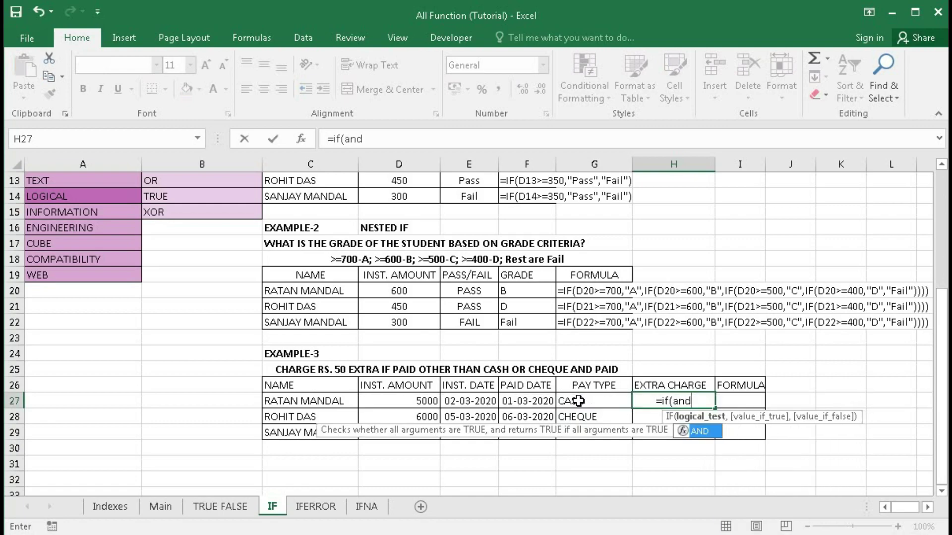
{"action": "type", "text": "("}
{"action": "key", "text": "BackSpace"}
{"action": "key", "text": "BackSpace"}
{"action": "key", "text": "BackSpace"}
{"action": "key", "text": "BackSpace"}
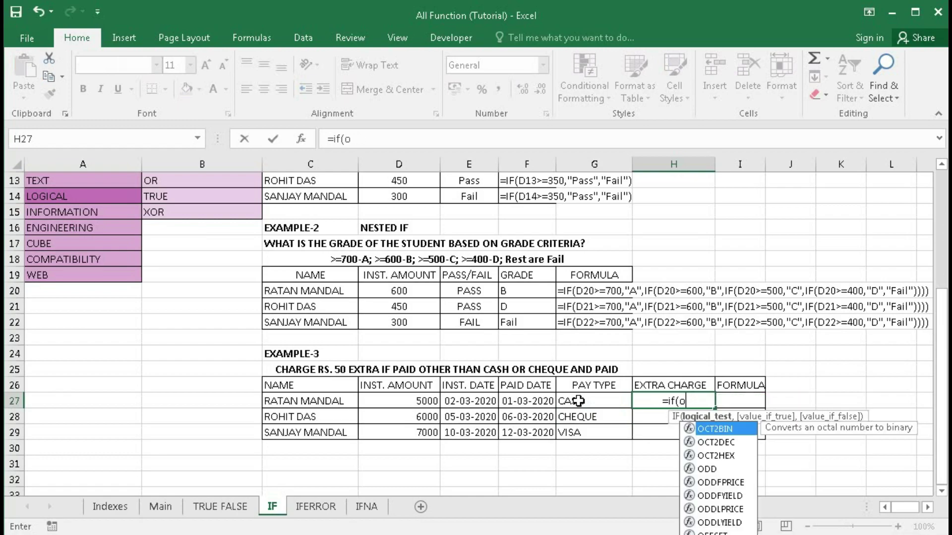
Begin an OR function as the IF formula's logical test, with G27="Cash" as its first condition.
{"action": "type", "text": "or("}
{"action": "left_click", "coordinate": [579, 400]}
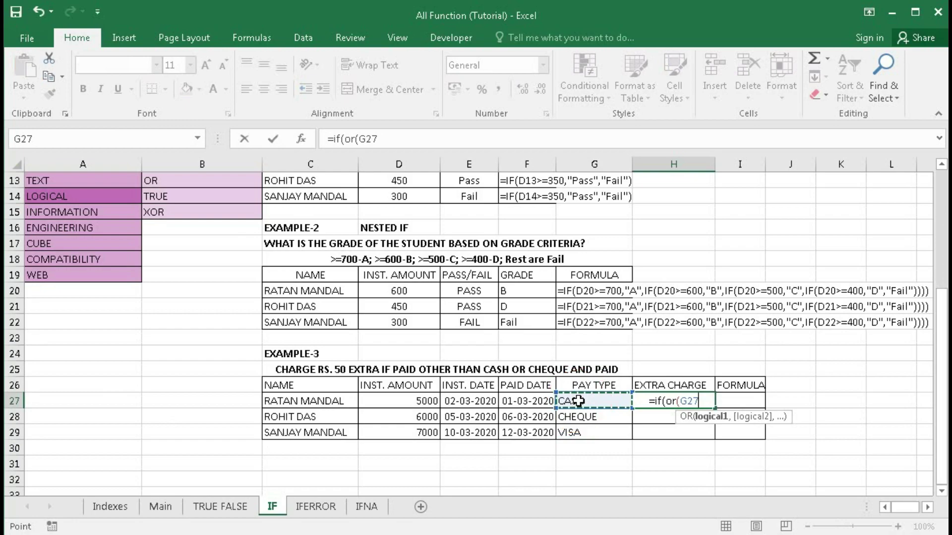
{"action": "type", "text": "="}
{"action": "type", "text": "\"Cash"}
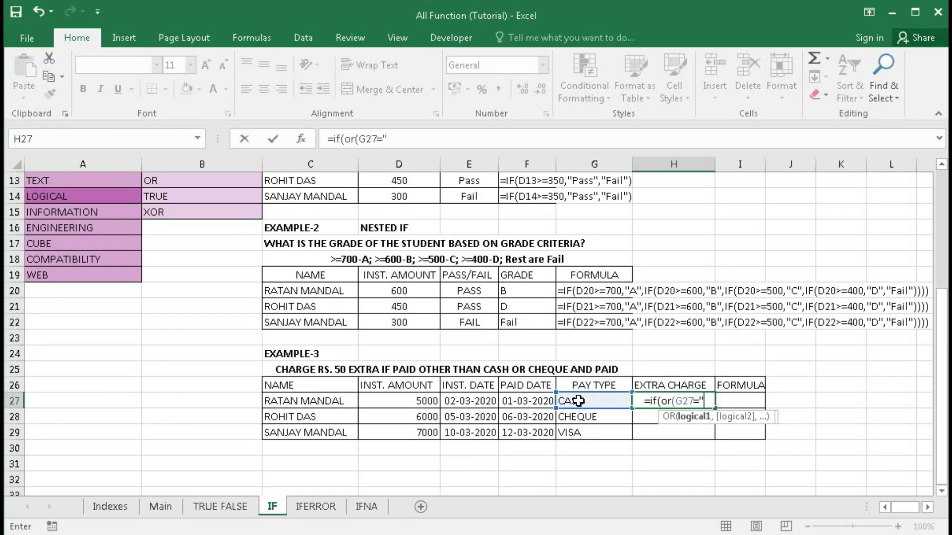
{"action": "type", "text": "\","}
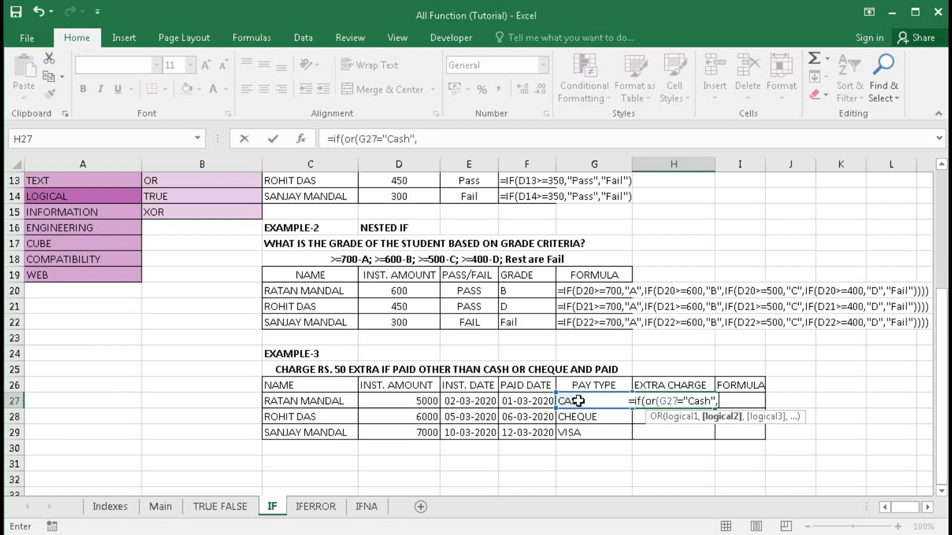
Add G27="Cheque" as the second OR condition and close the OR function.
{"action": "left_click", "coordinate": [578, 402]}
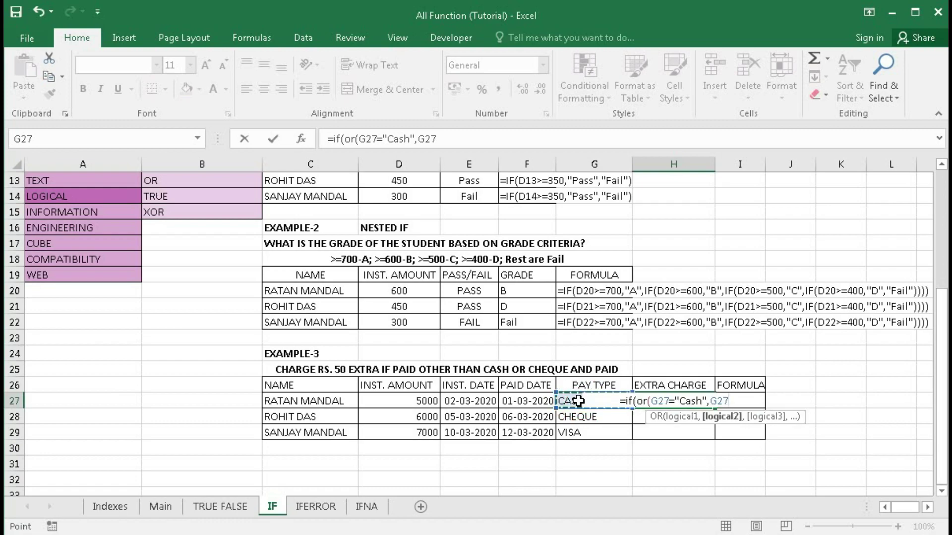
{"action": "type", "text": "="}
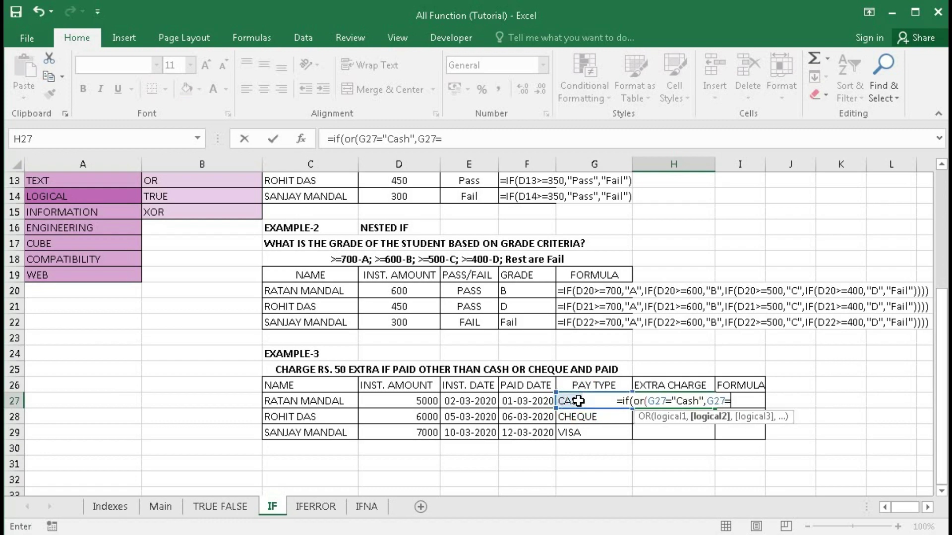
{"action": "type", "text": "\"Cheq"}
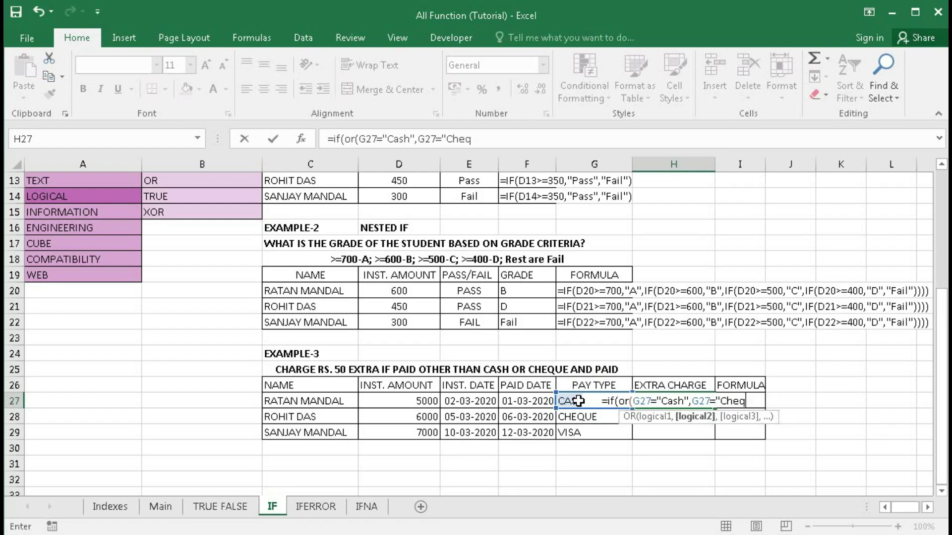
{"action": "type", "text": "ue\""}
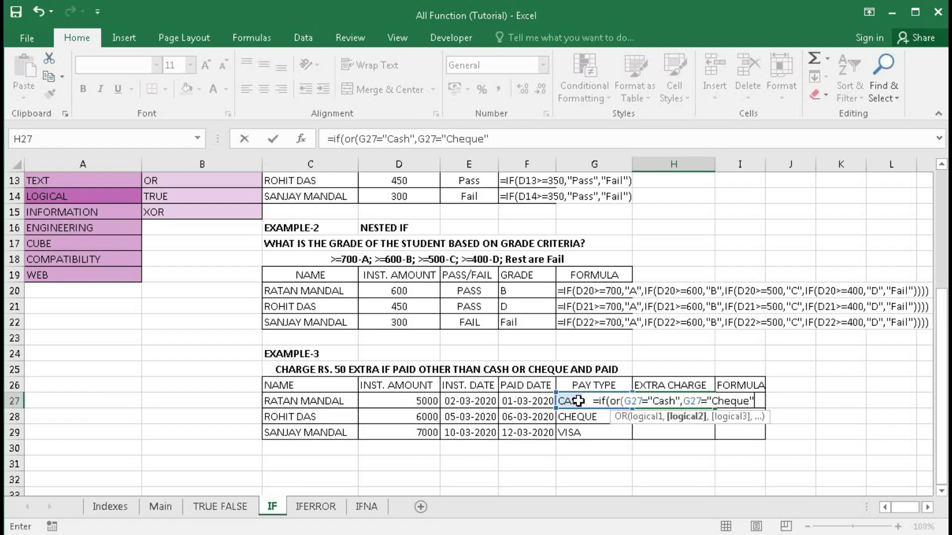
{"action": "type", "text": ")"}
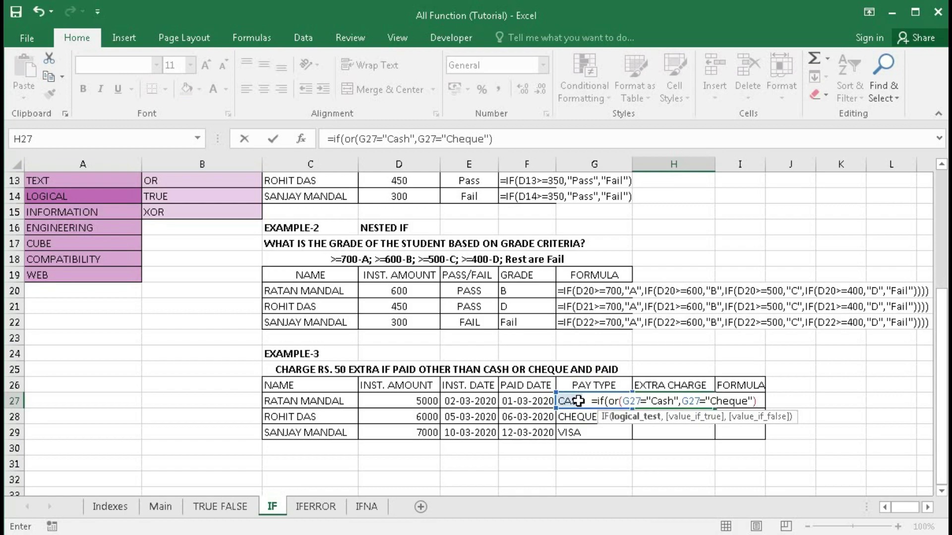
Complete the IF formula in H27 with 0 as the value if true and 50 as the value if false.
{"action": "type", "text": ","}
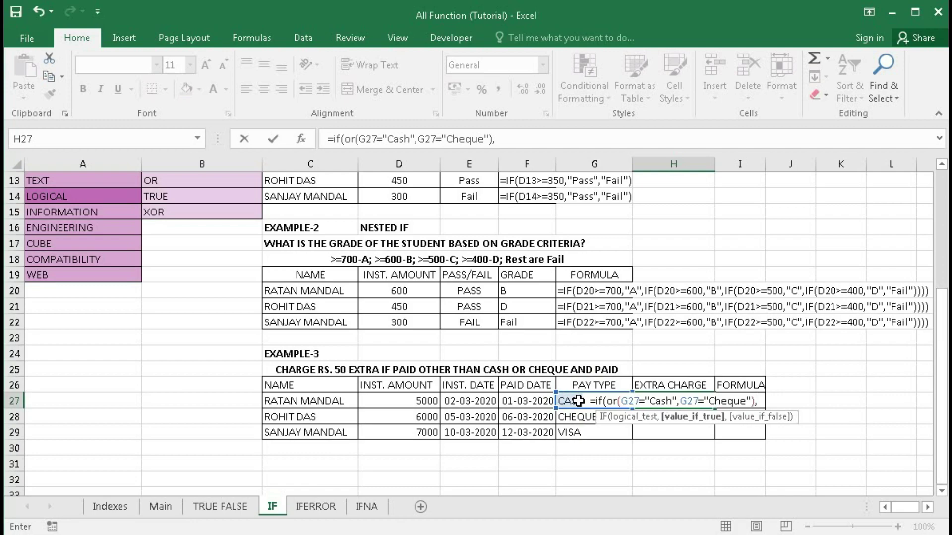
{"action": "type", "text": "0"}
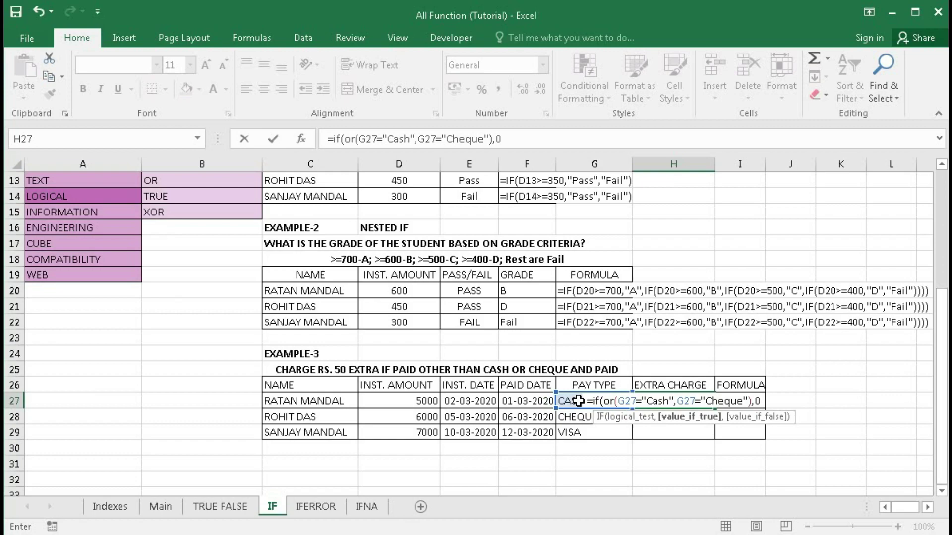
{"action": "type", "text": ","}
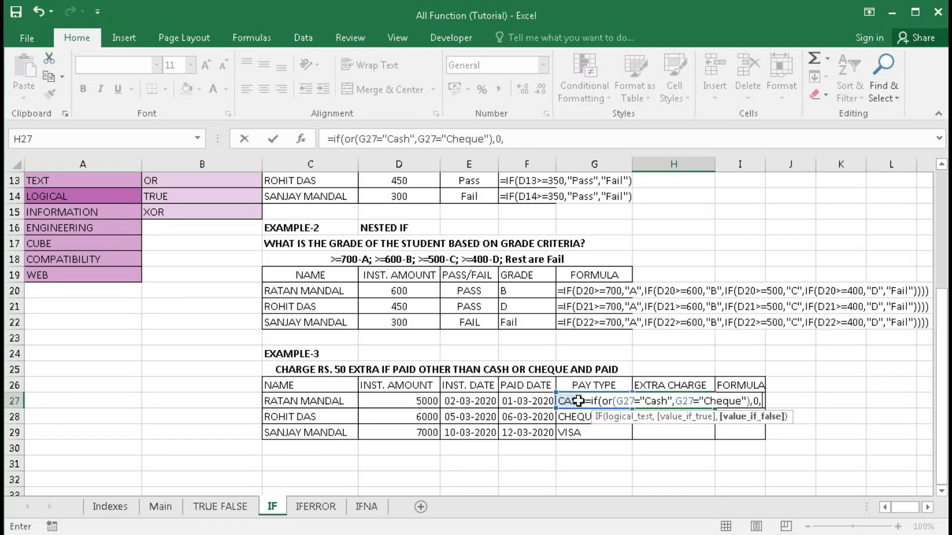
{"action": "type", "text": "50"}
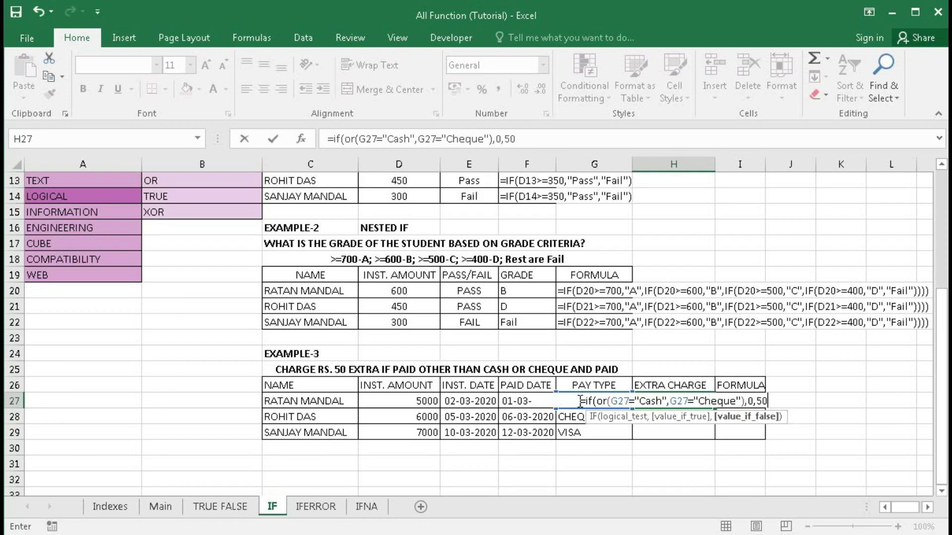
{"action": "type", "text": ")"}
{"action": "key", "text": "Return"}
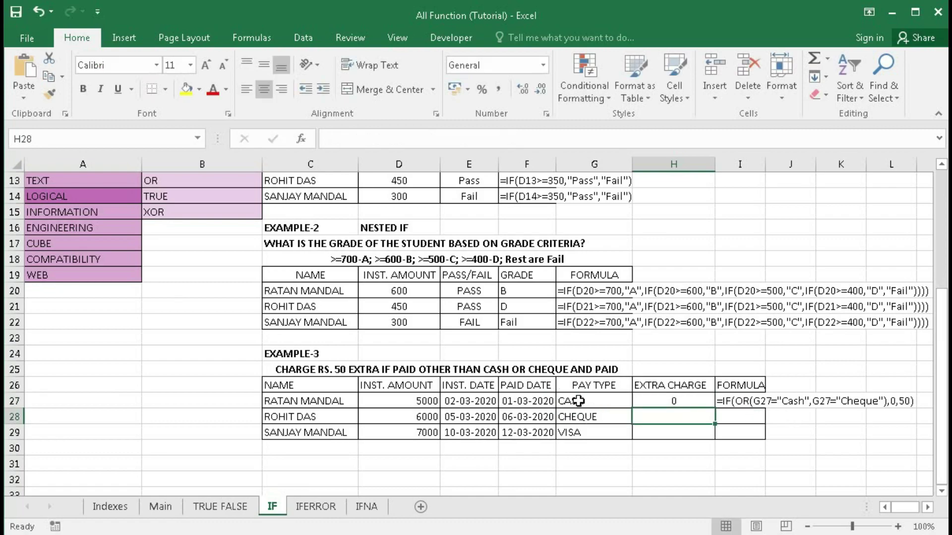
Fill the extra charge formula from H27 down to H29 and check the VISA row's charge against its pay type.
{"action": "left_click", "coordinate": [673, 401]}
{"action": "left_click_drag", "start_coordinate": [714, 409], "coordinate": [714, 435]}
{"action": "left_click", "coordinate": [663, 430]}
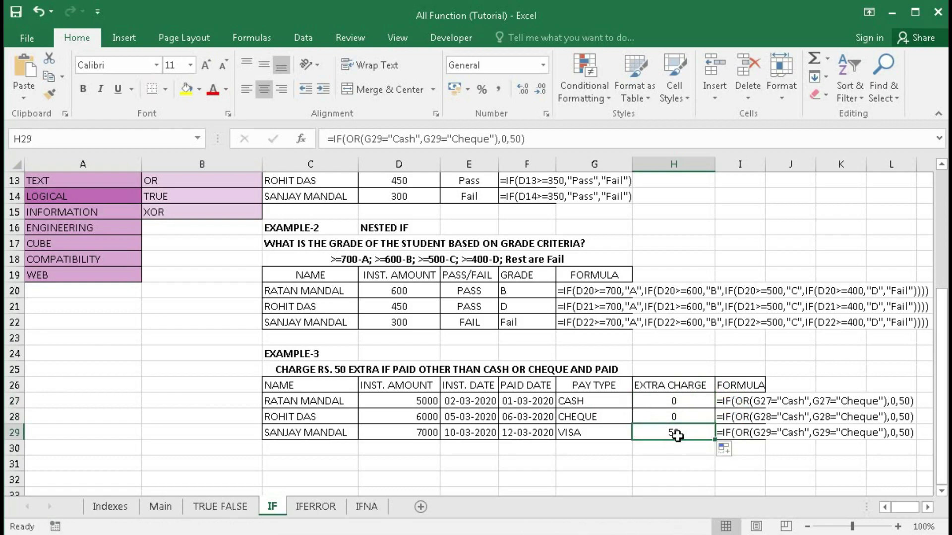
{"action": "left_click", "coordinate": [599, 435]}
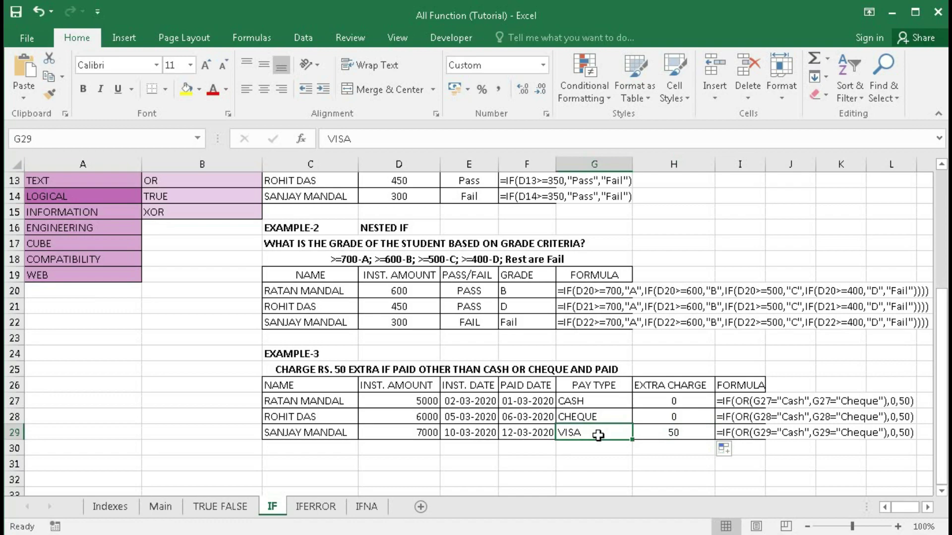
{"action": "left_click", "coordinate": [669, 434]}
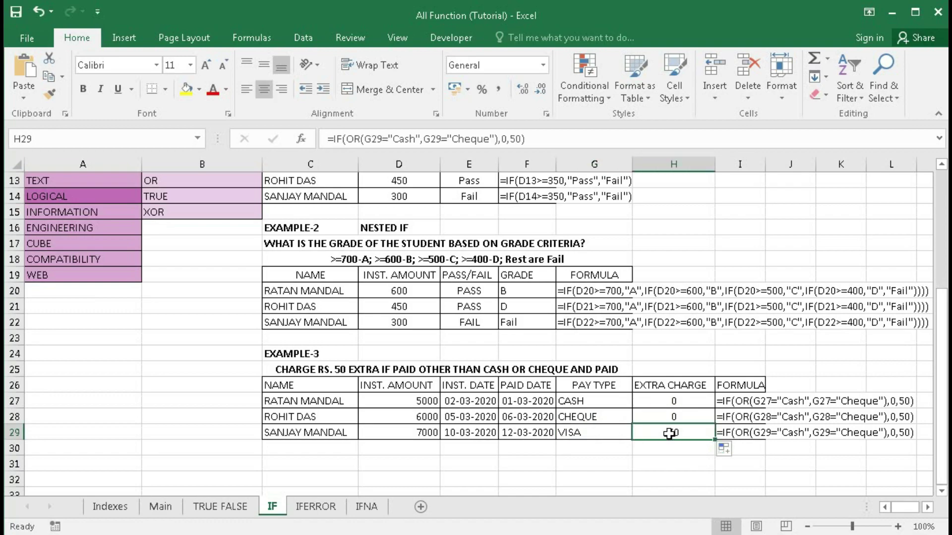
{"action": "scroll", "coordinate": [670, 433], "scroll_direction": "up", "scroll_amount": 3}
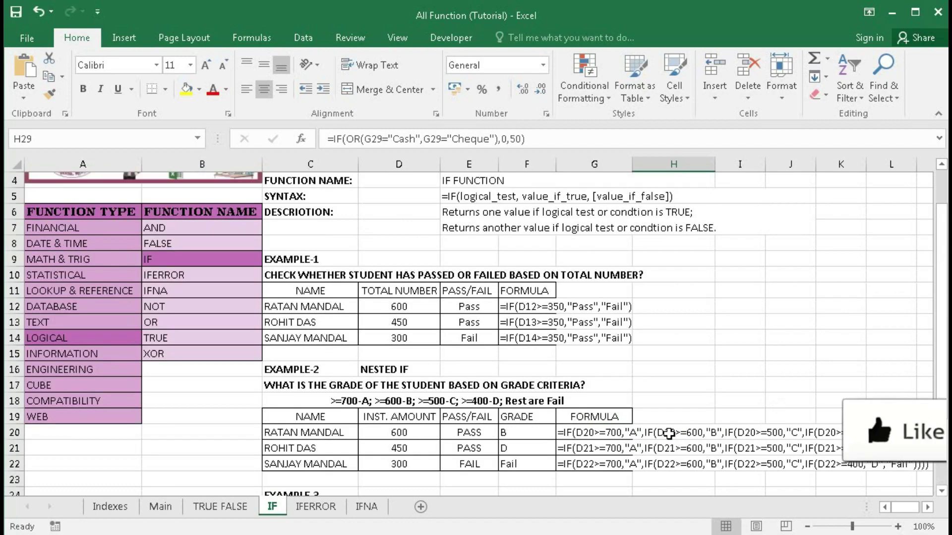
{"action": "scroll", "coordinate": [669, 434], "scroll_direction": "up", "scroll_amount": 1}
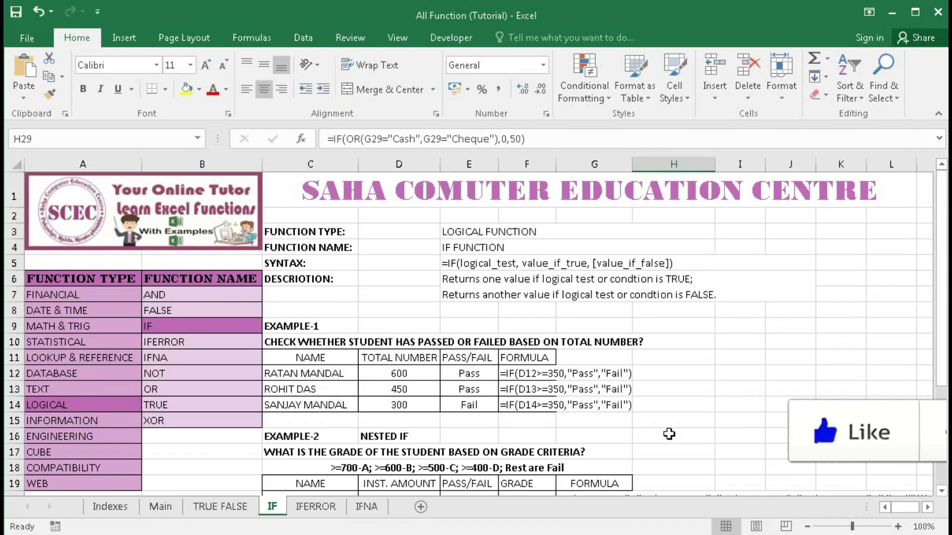